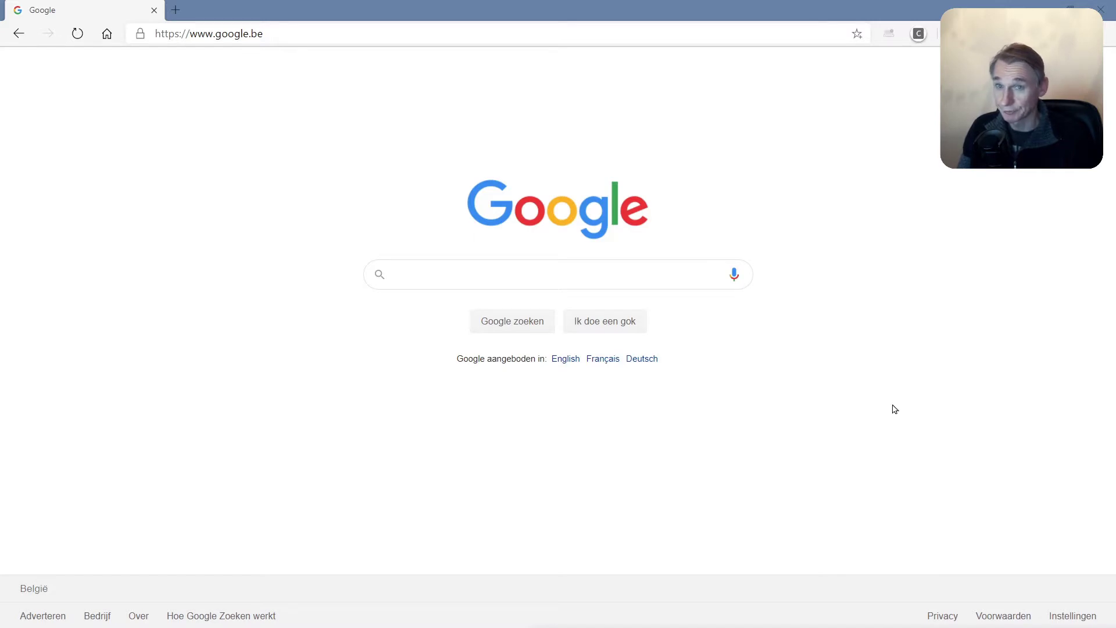
# Replace the Google address in Edge with 192.168.0.10, correcting the typos
pyautogui.click(233, 39)
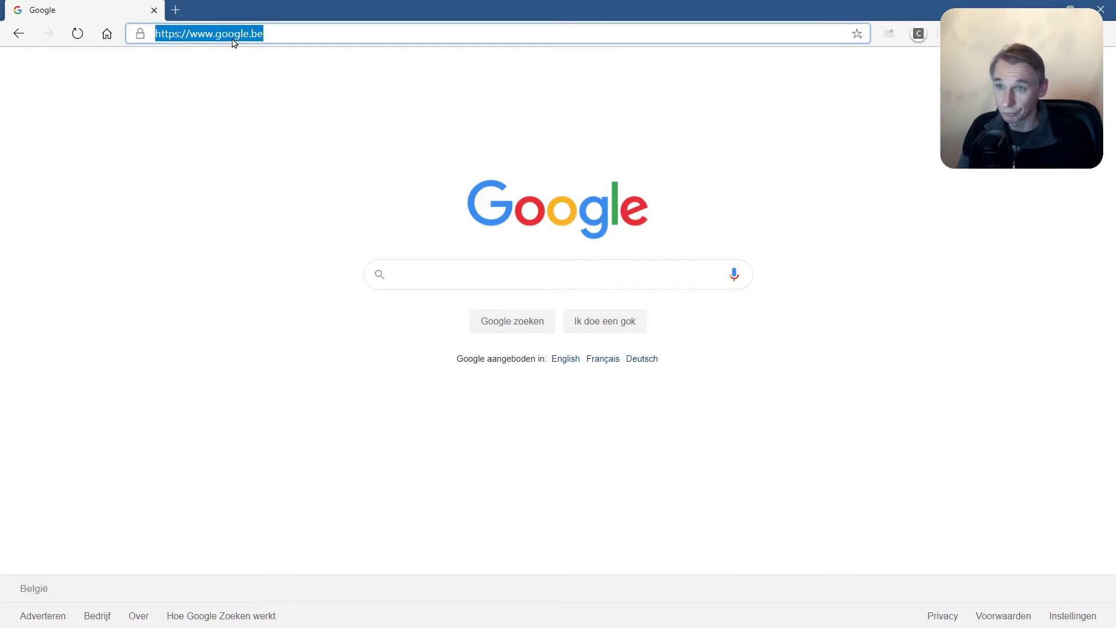
pyautogui.write('10')
pyautogui.press('BackSpace')
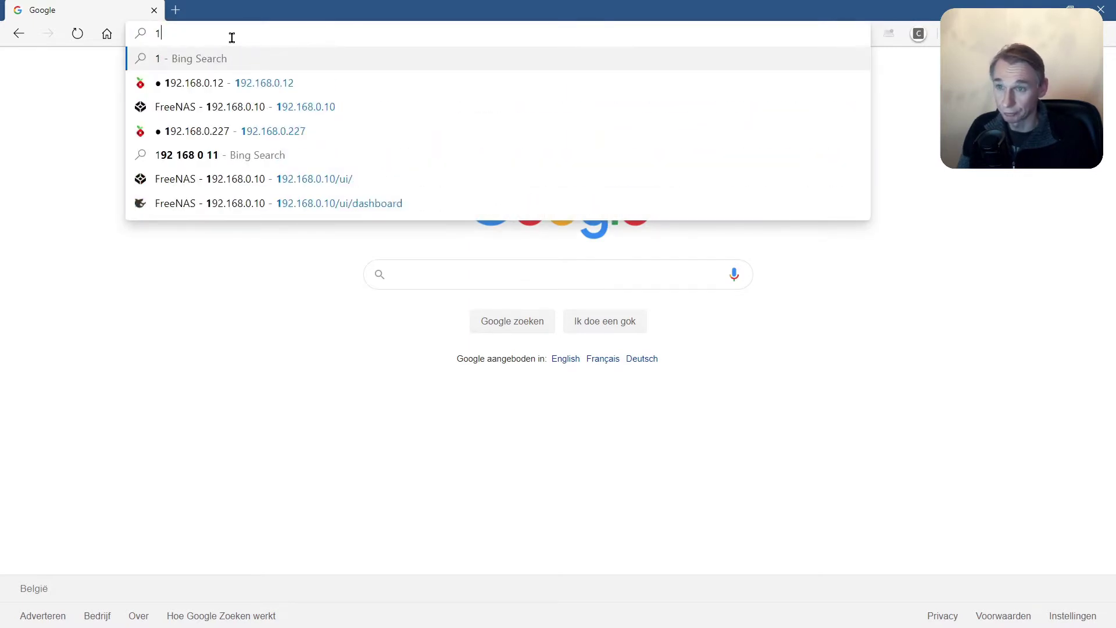
pyautogui.write('192.168')
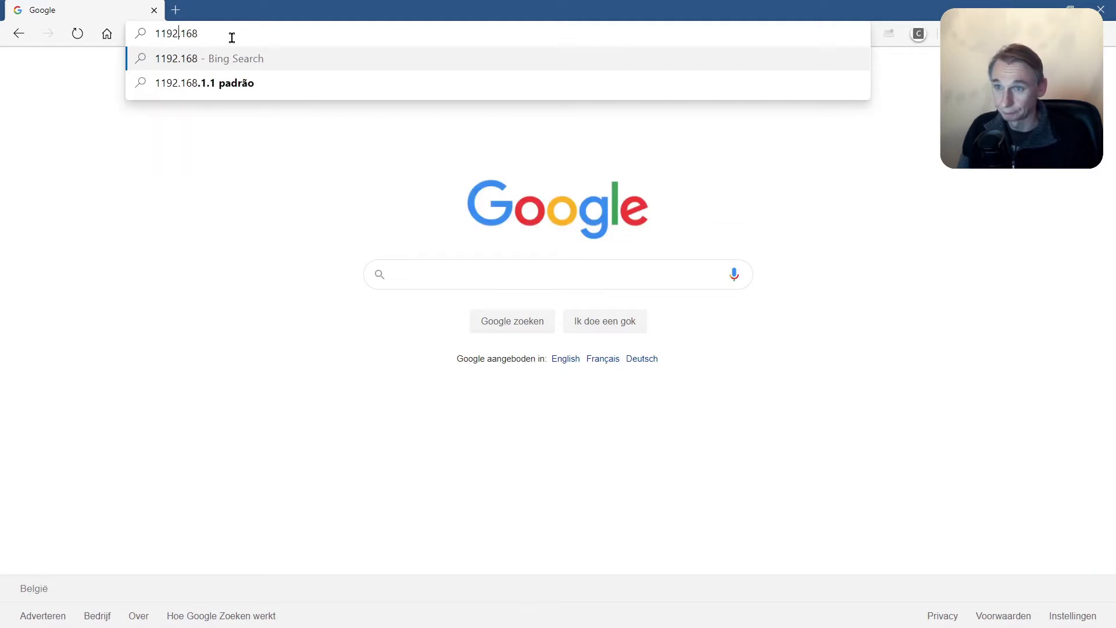
pyautogui.press('BackSpace')
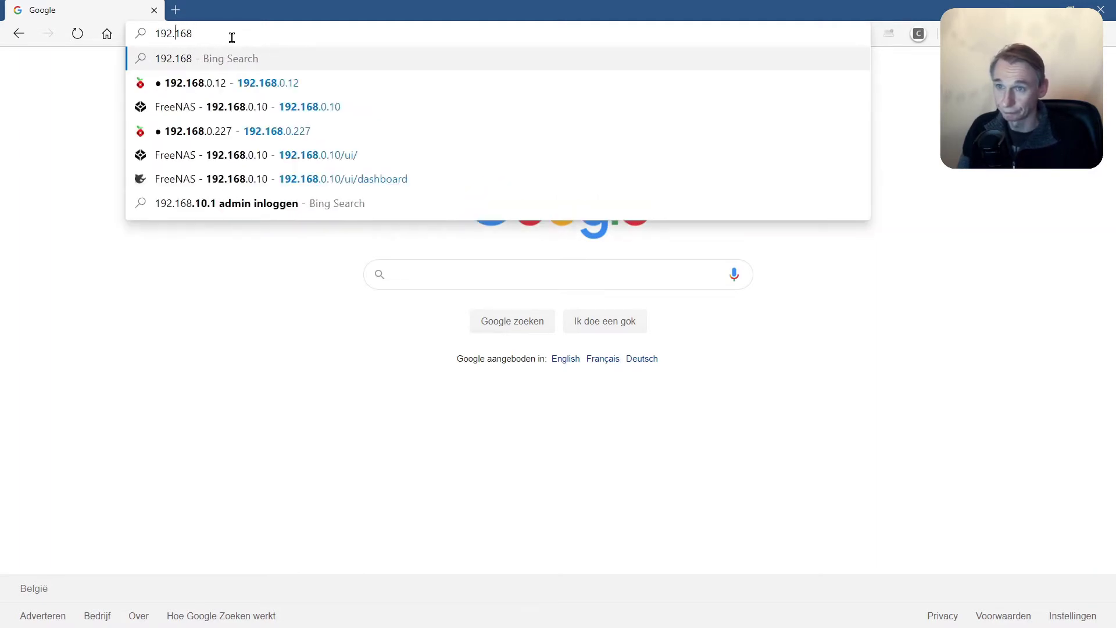
pyautogui.write('.')
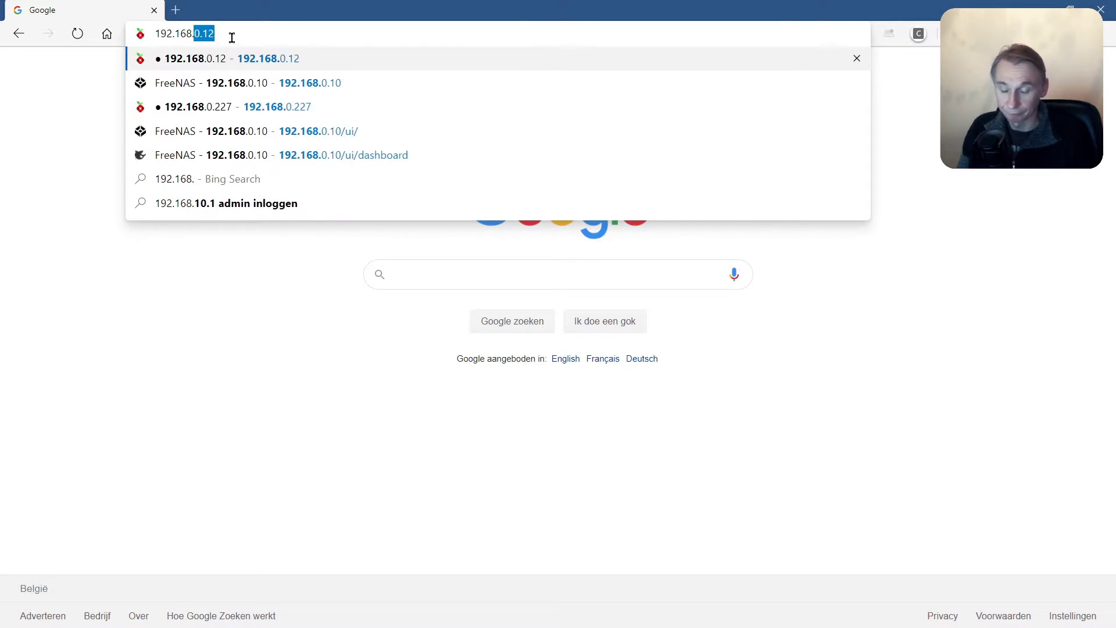
pyautogui.write('0.')
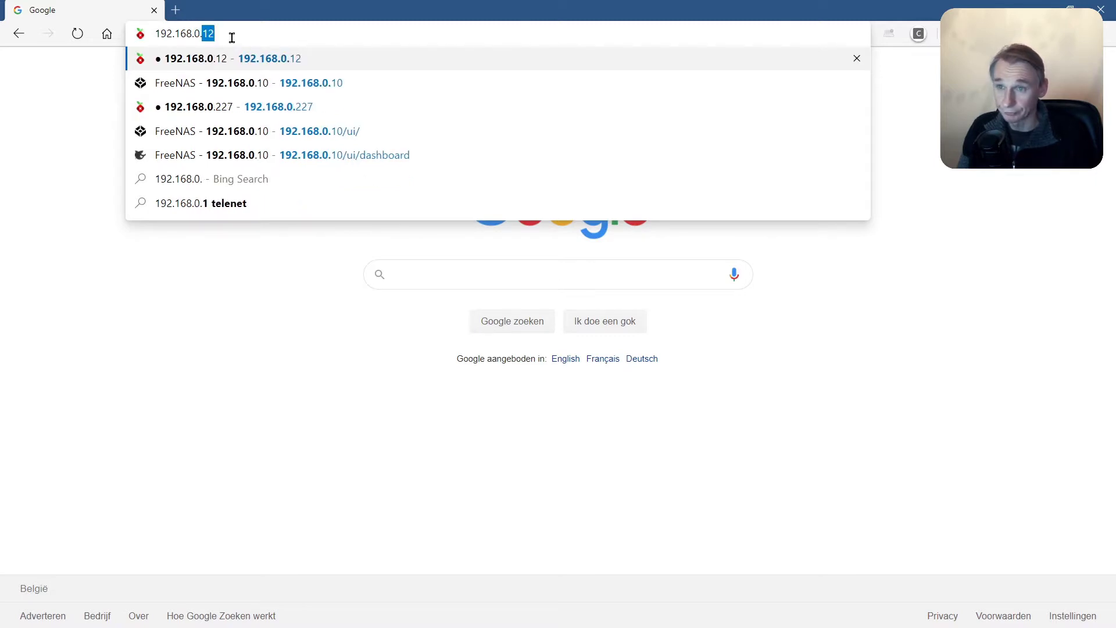
pyautogui.write('10')
# Load 192.168.0.10 and log in as root using the browser's saved credentials
pyautogui.press('Return')
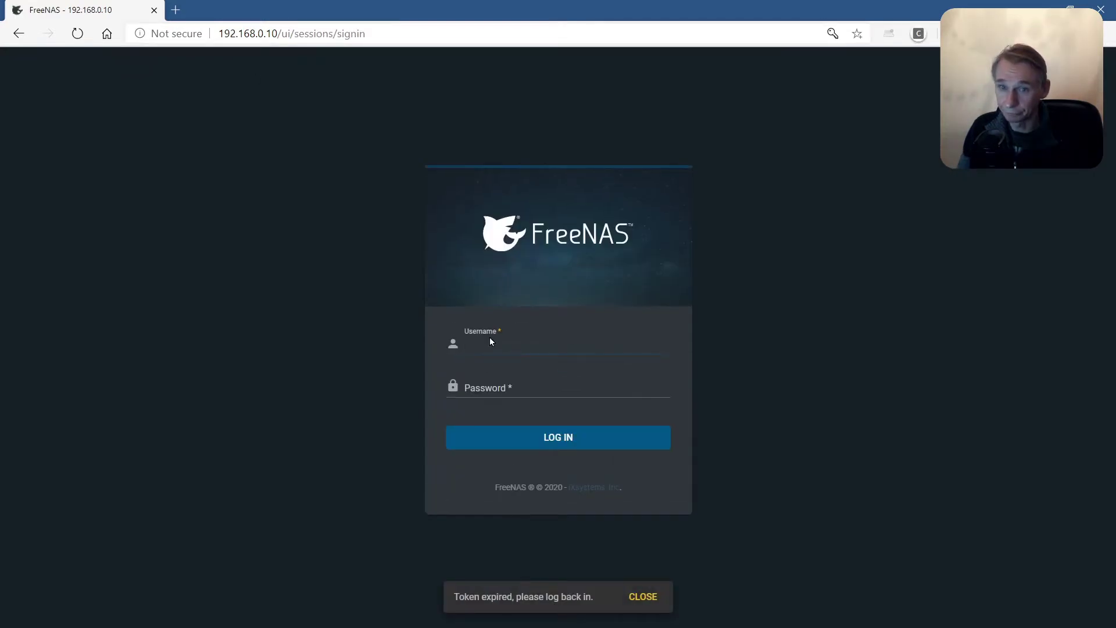
pyautogui.click(475, 347)
pyautogui.write('root')
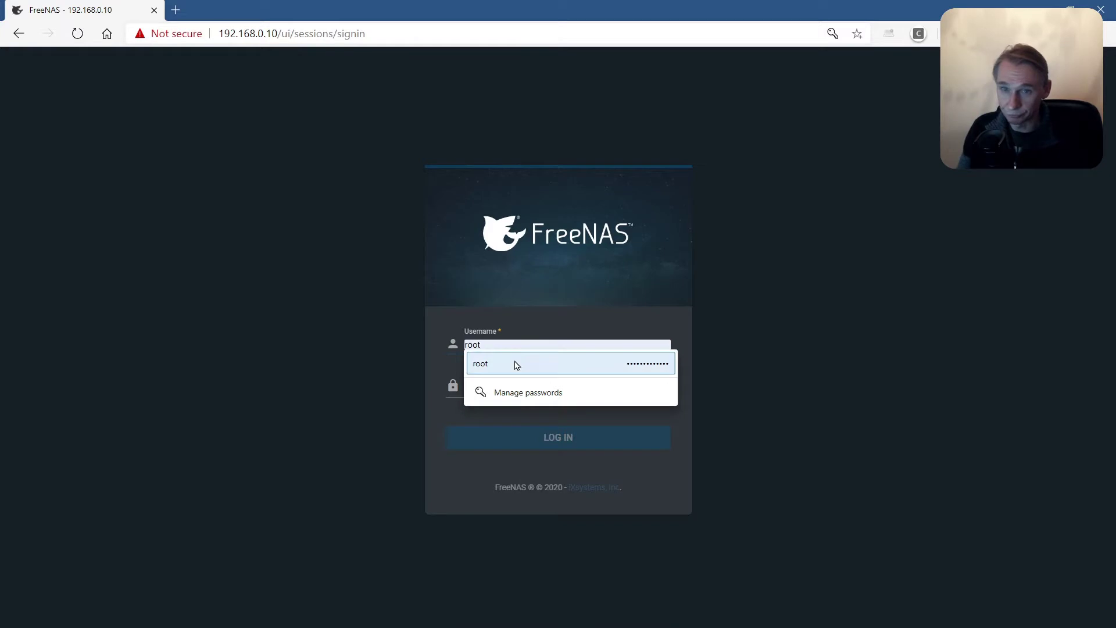
pyautogui.click(515, 363)
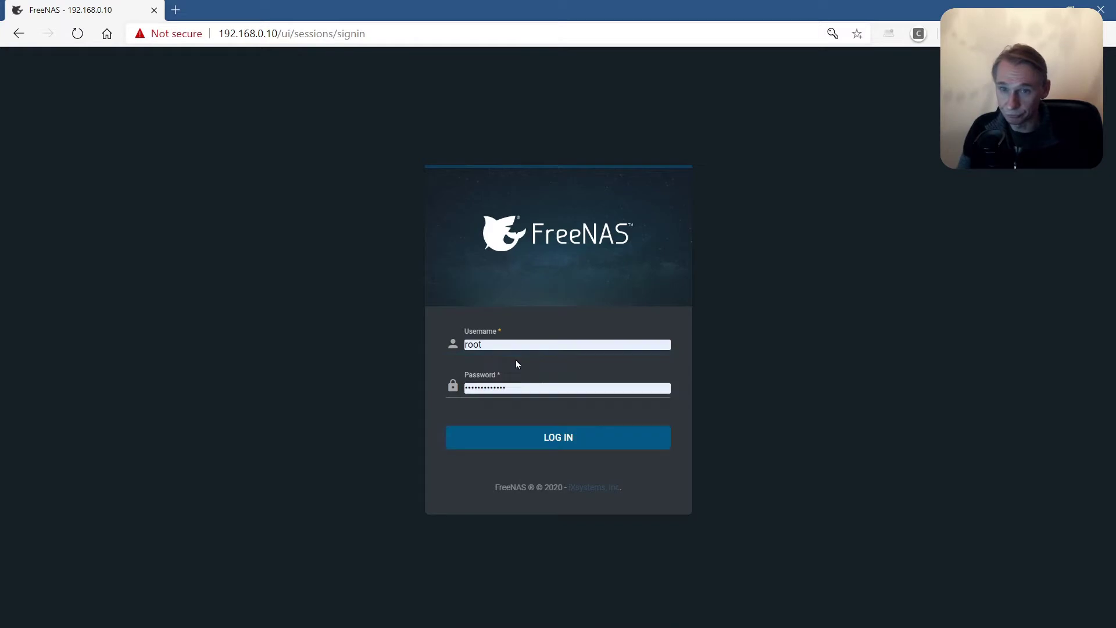
pyautogui.click(544, 447)
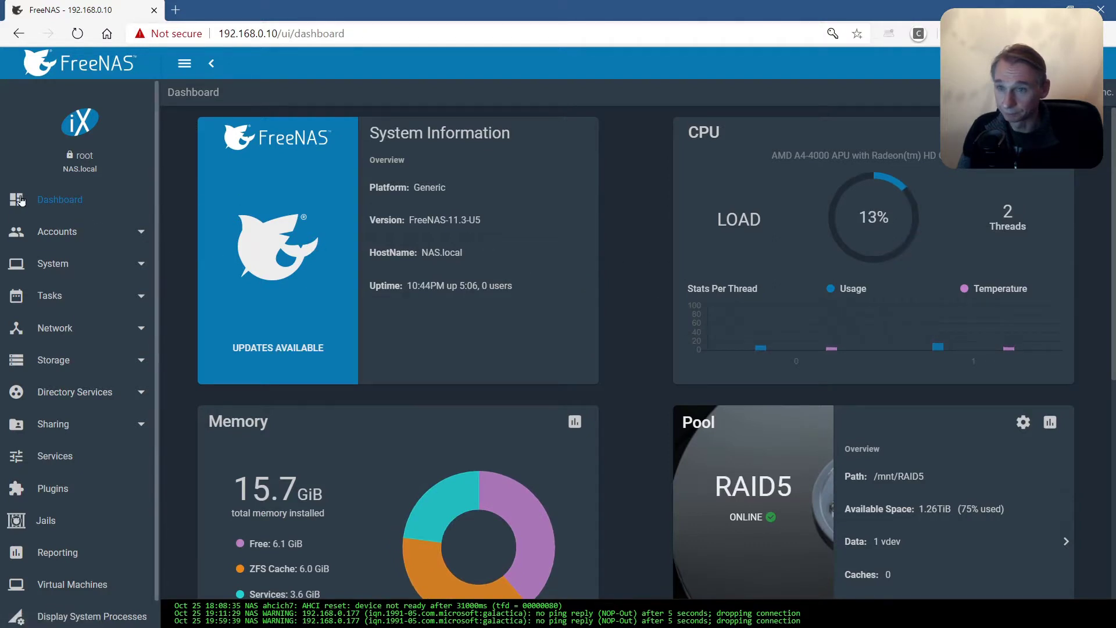
pyautogui.scroll(-1, 68, 250)
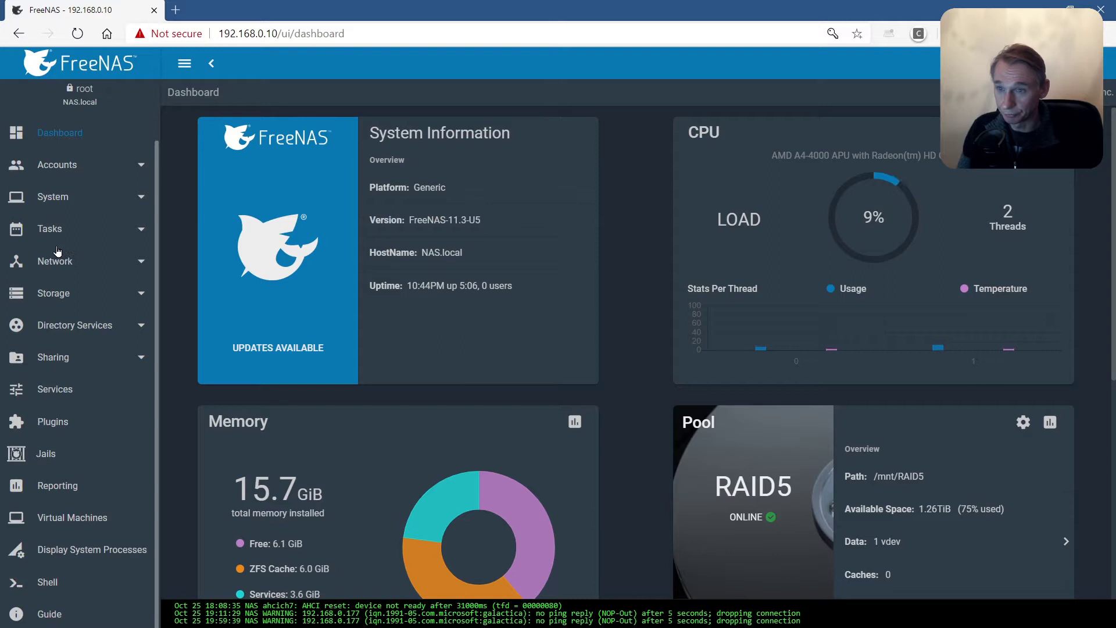
pyautogui.click(56, 391)
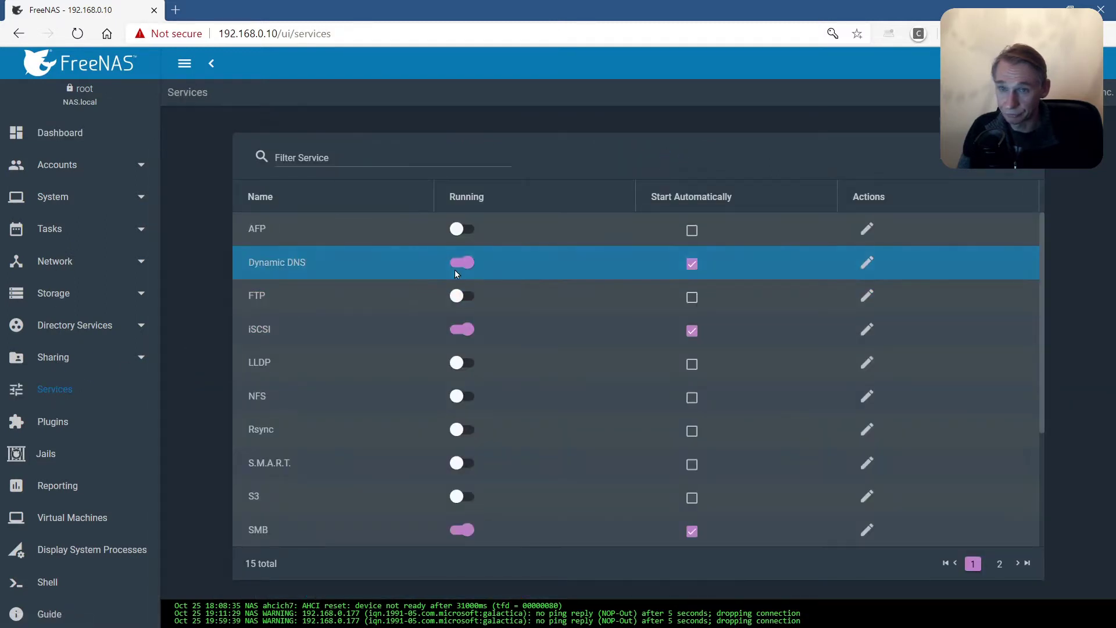
pyautogui.scroll(-2, 459, 372)
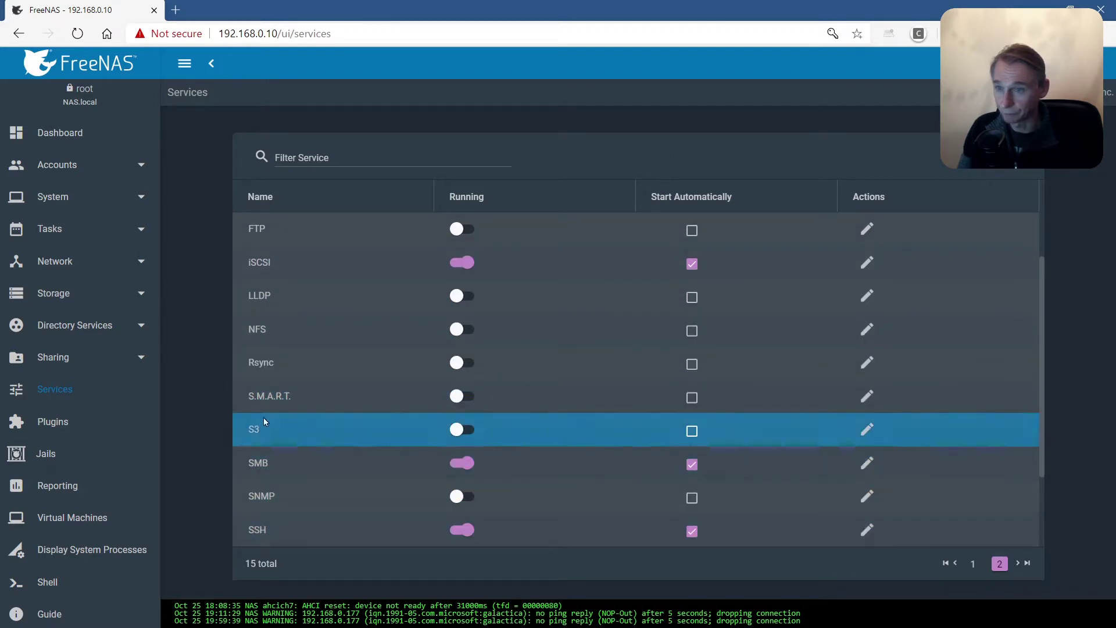
pyautogui.click(50, 460)
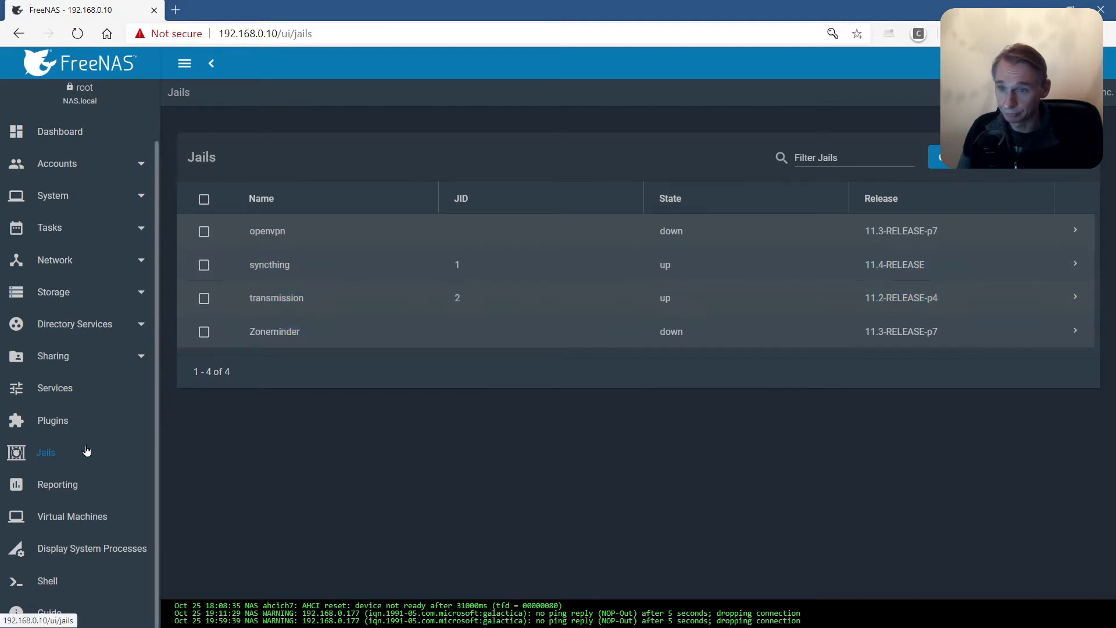
pyautogui.click(75, 516)
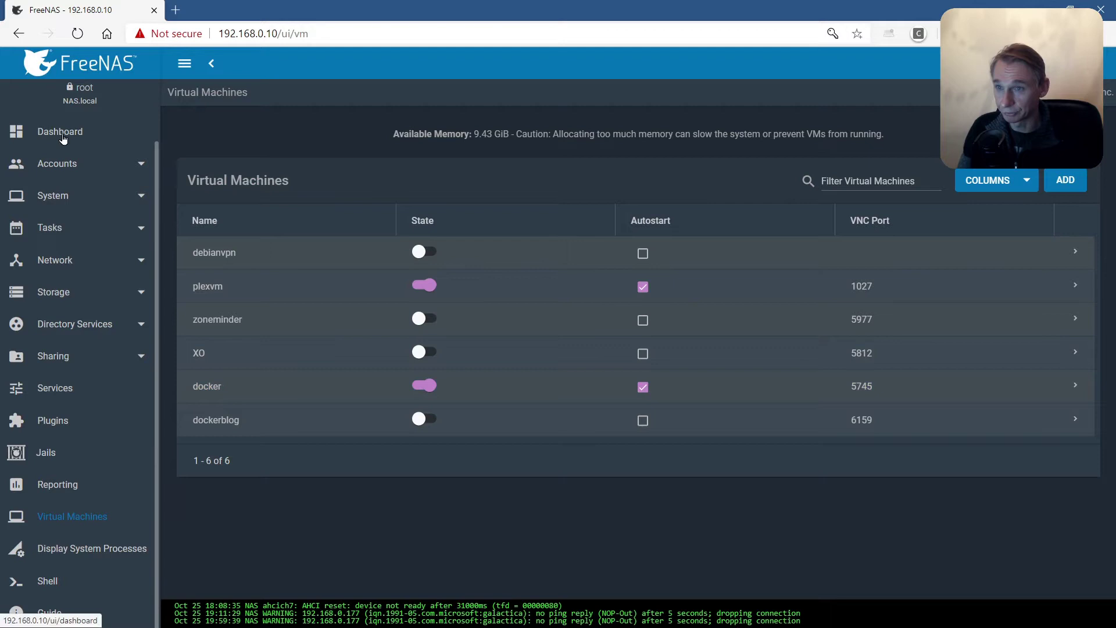
pyautogui.click(63, 133)
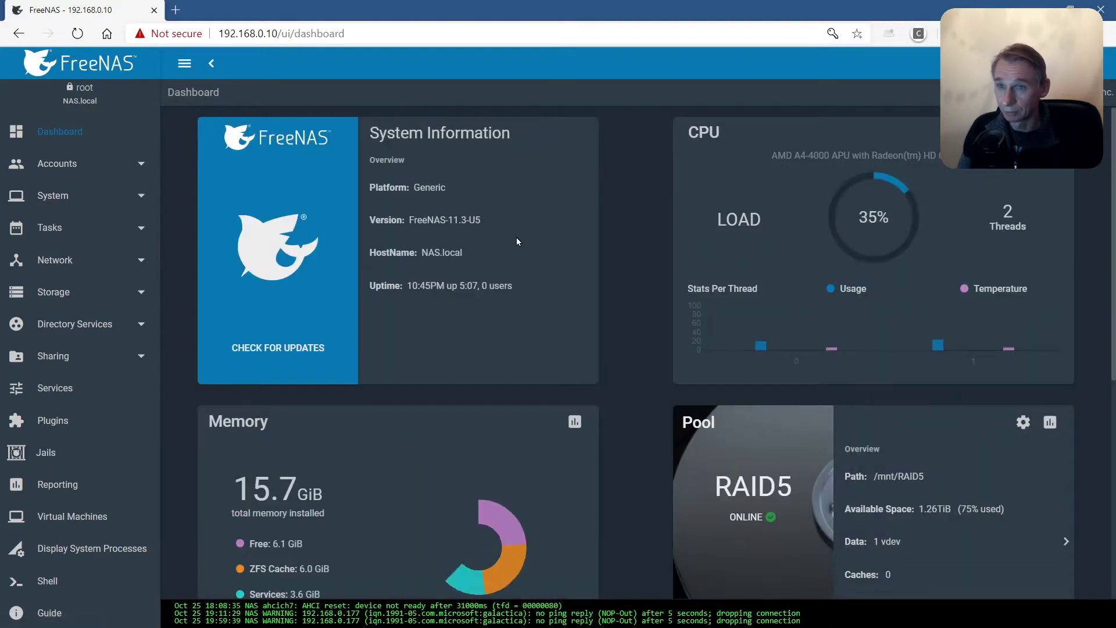
# On the Update page, change the train from 11.3 to TrueNAS-12.0-STABLE and confirm the switch
pyautogui.click(248, 349)
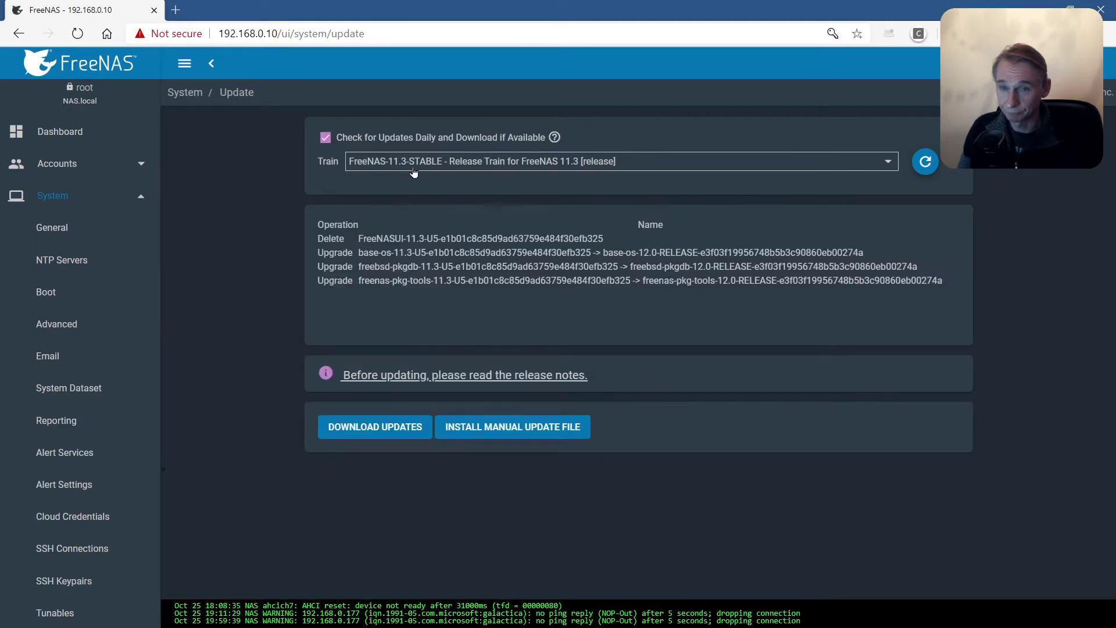
pyautogui.click(885, 168)
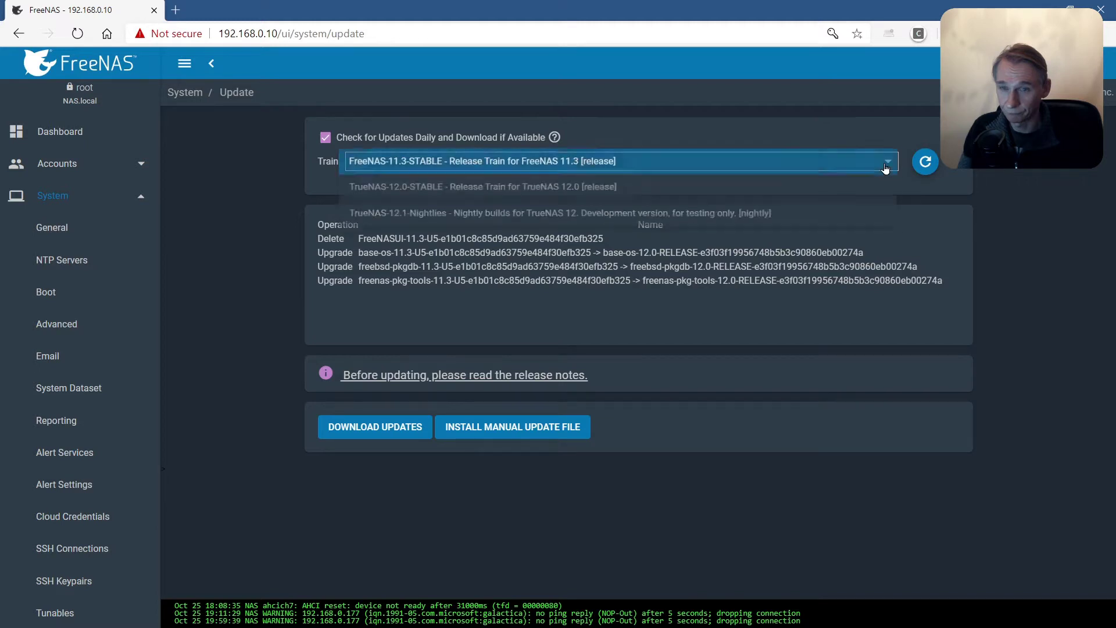
pyautogui.click(494, 188)
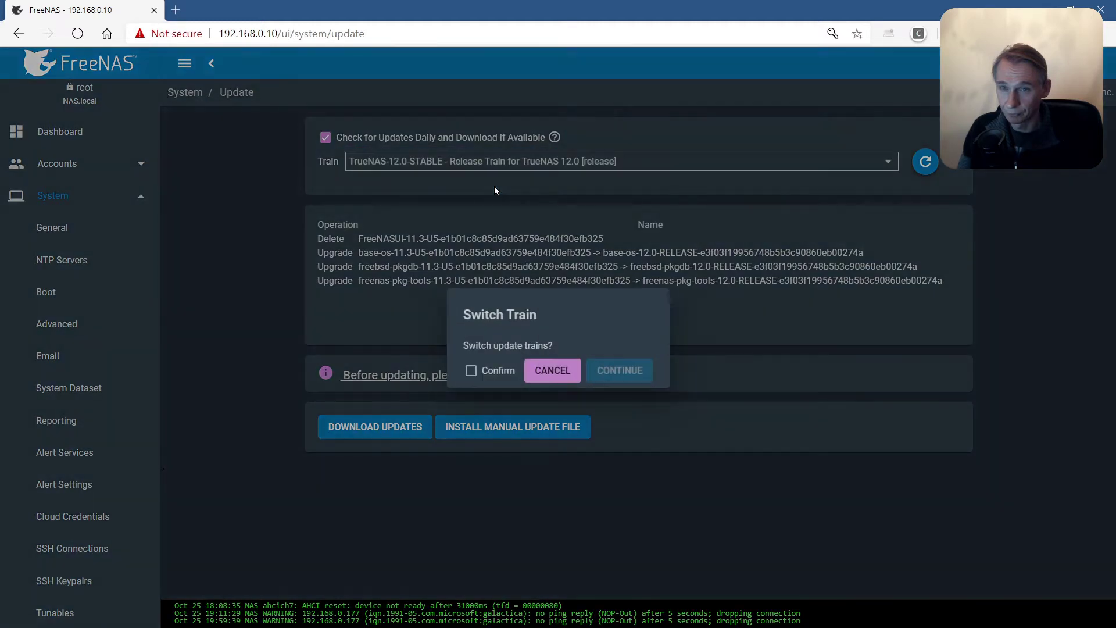
pyautogui.click(470, 377)
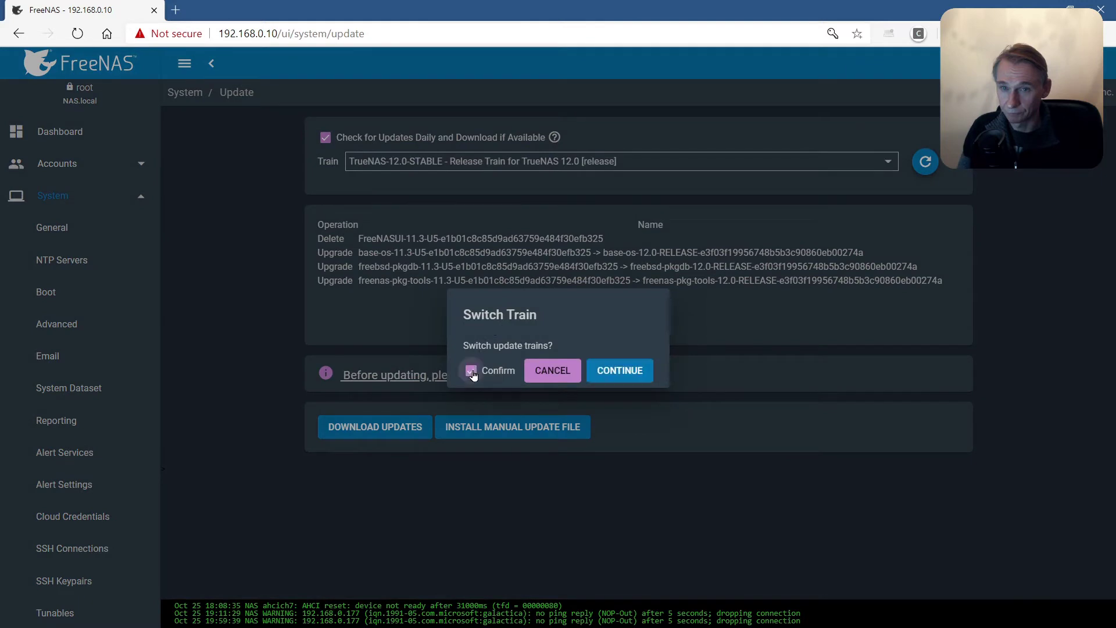
pyautogui.click(618, 374)
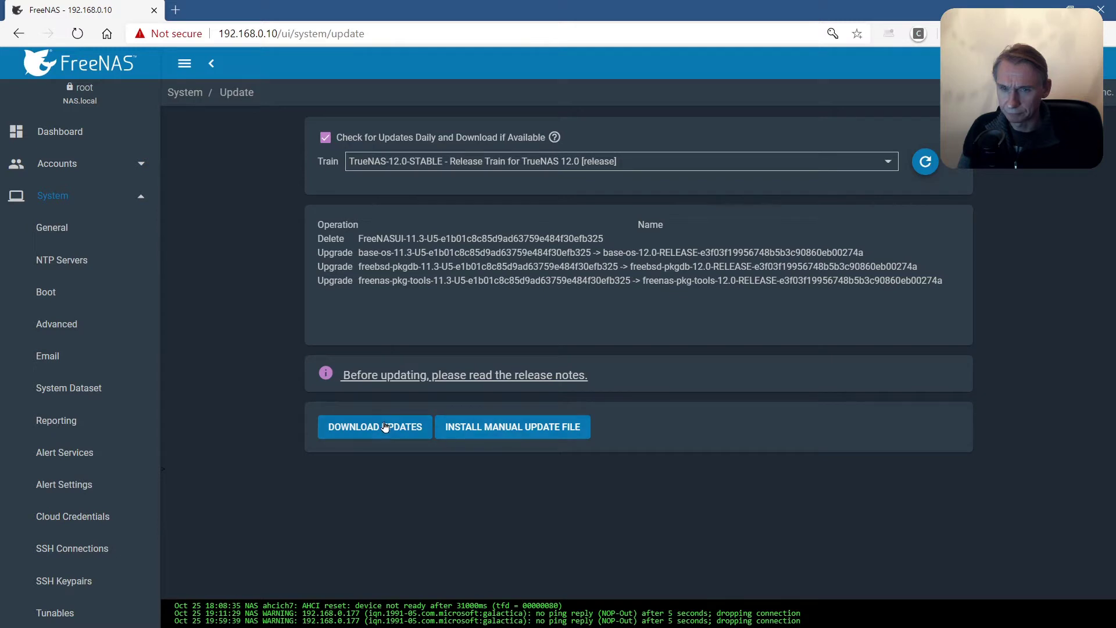
# Save a configuration backup, then download the 12.0 updates with apply-and-reboot enabled
pyautogui.click(365, 430)
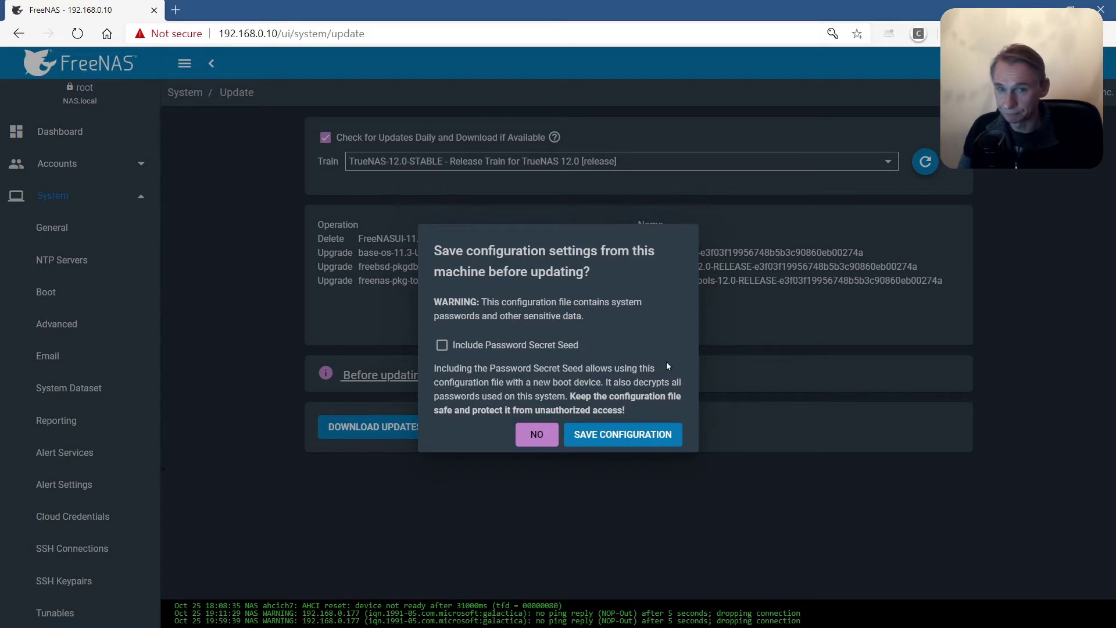
pyautogui.click(626, 440)
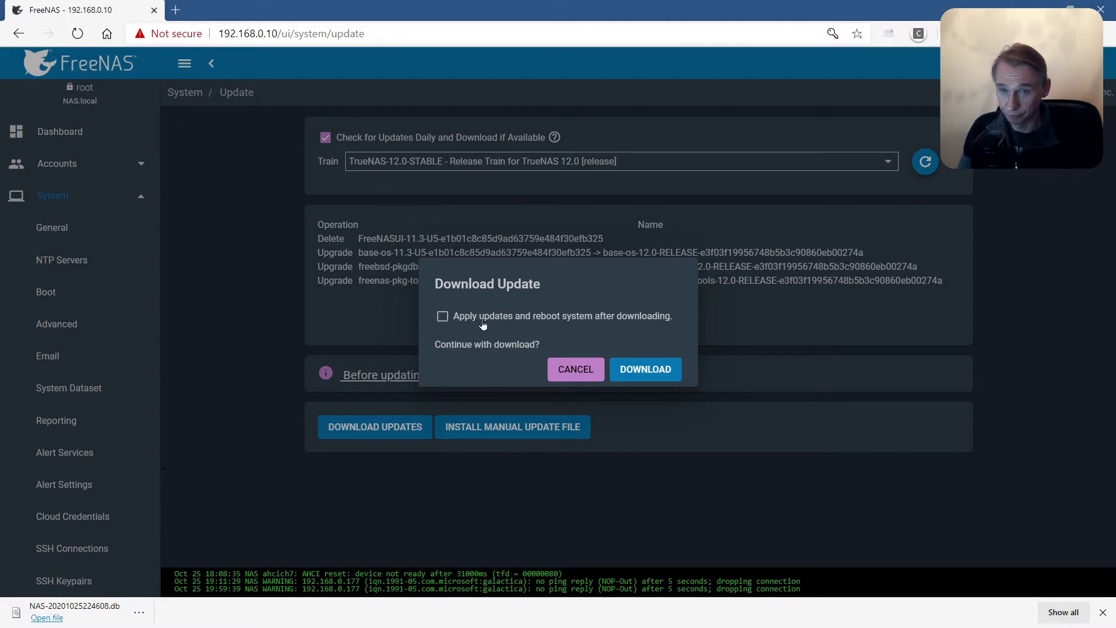
pyautogui.click(442, 318)
pyautogui.click(650, 376)
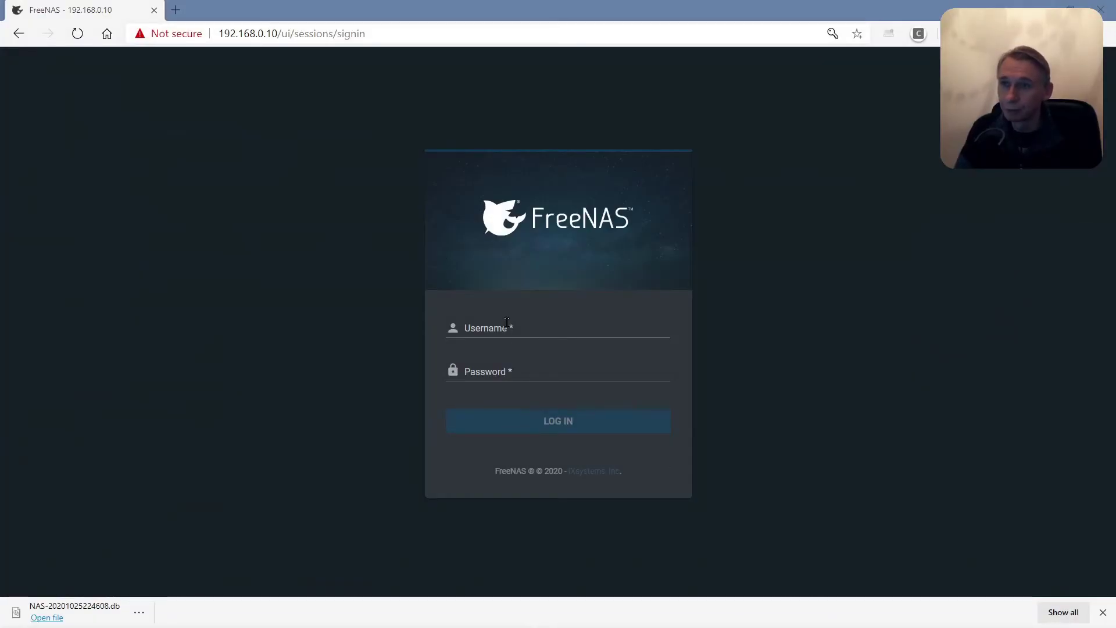
# Log back in as root with the saved browser login after the upgrade reboot
pyautogui.click(524, 329)
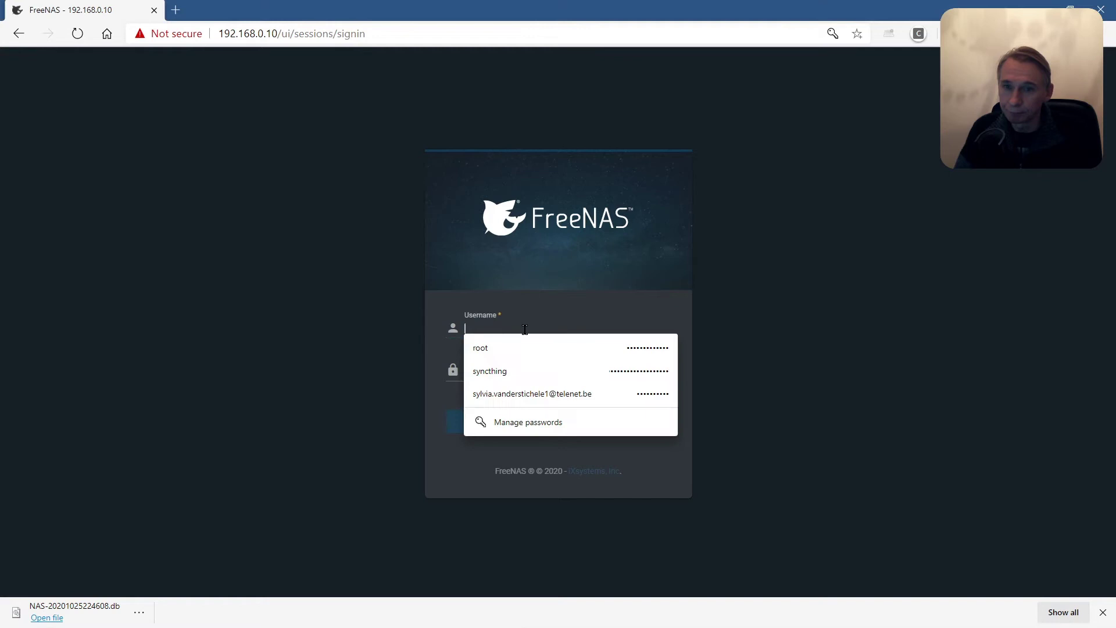
pyautogui.write('root')
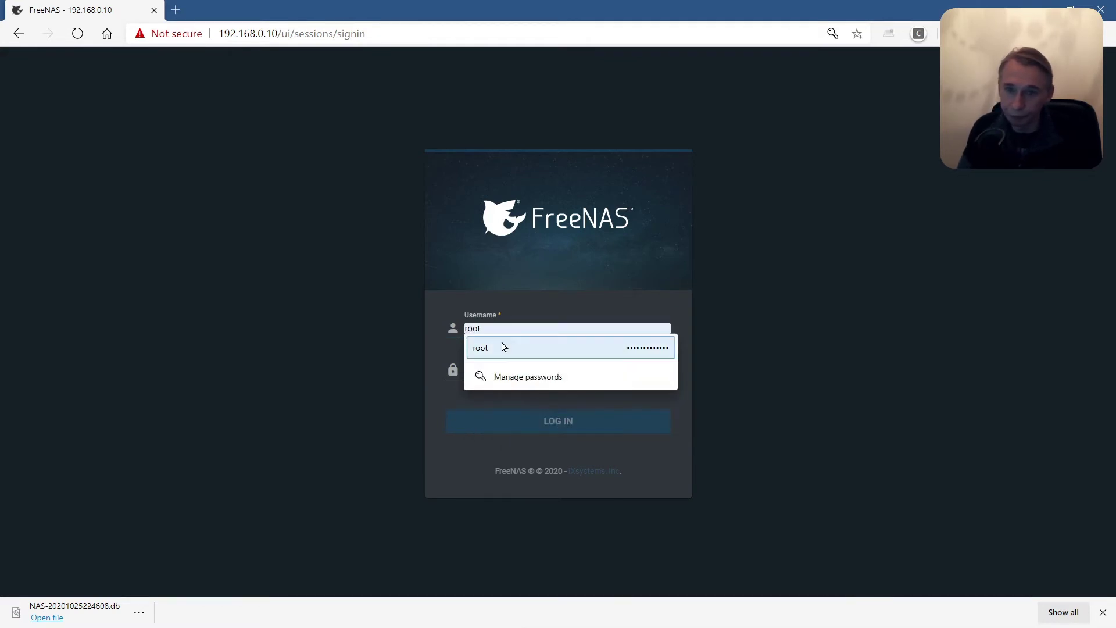
pyautogui.click(507, 348)
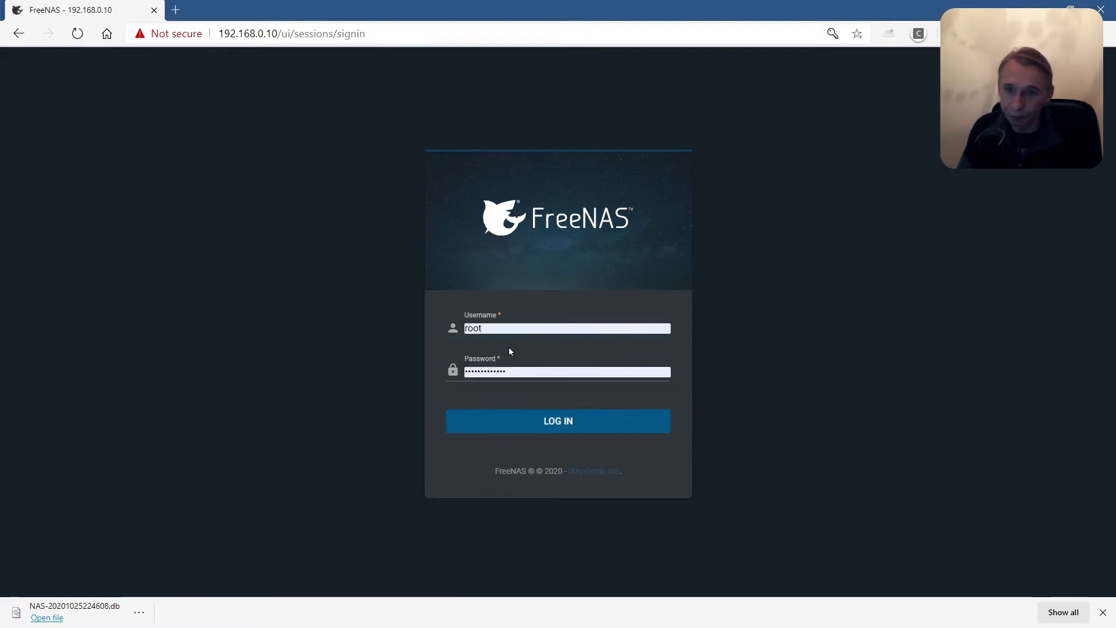
pyautogui.click(520, 425)
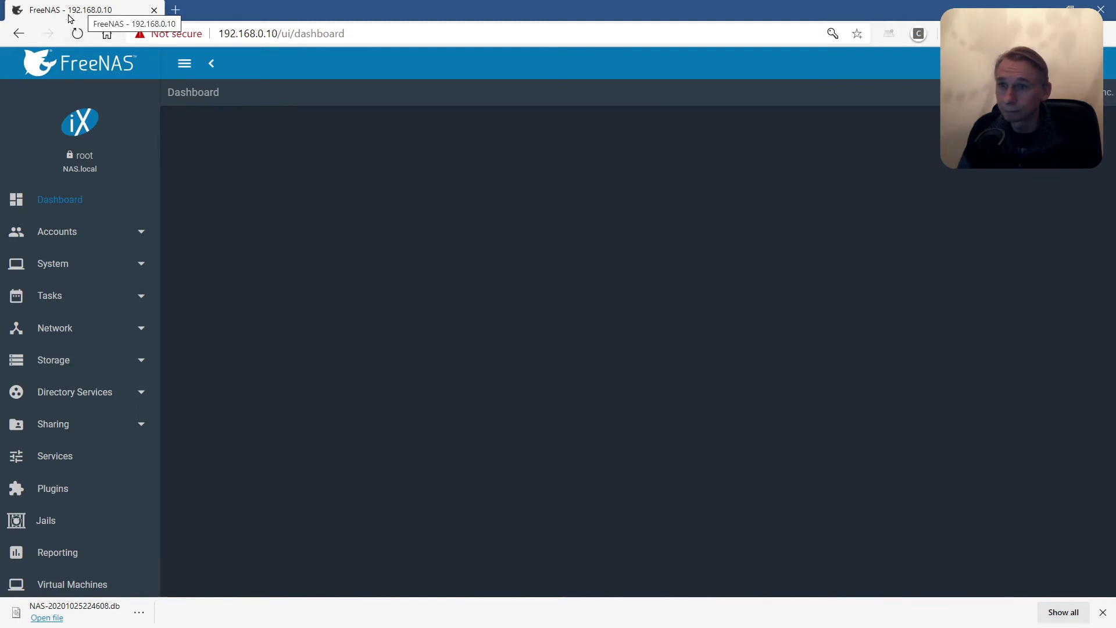
# Reload, dismiss the welcome dialog, and review the TrueNAS-12.0-RELEASE dashboard's system, pool and interface cards
pyautogui.click(77, 35)
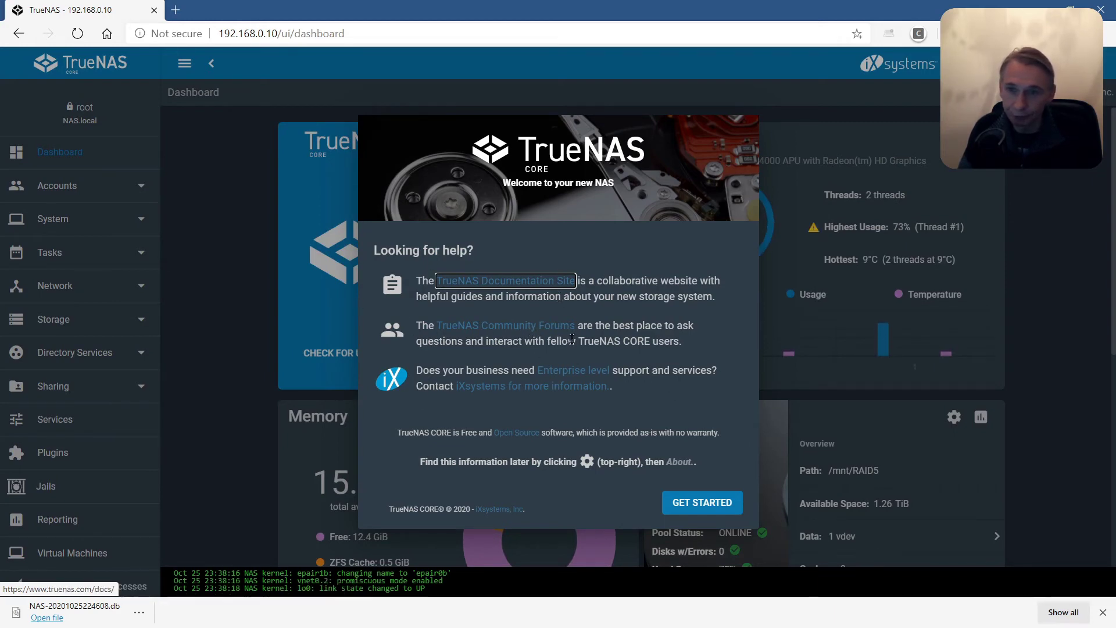
pyautogui.click(702, 506)
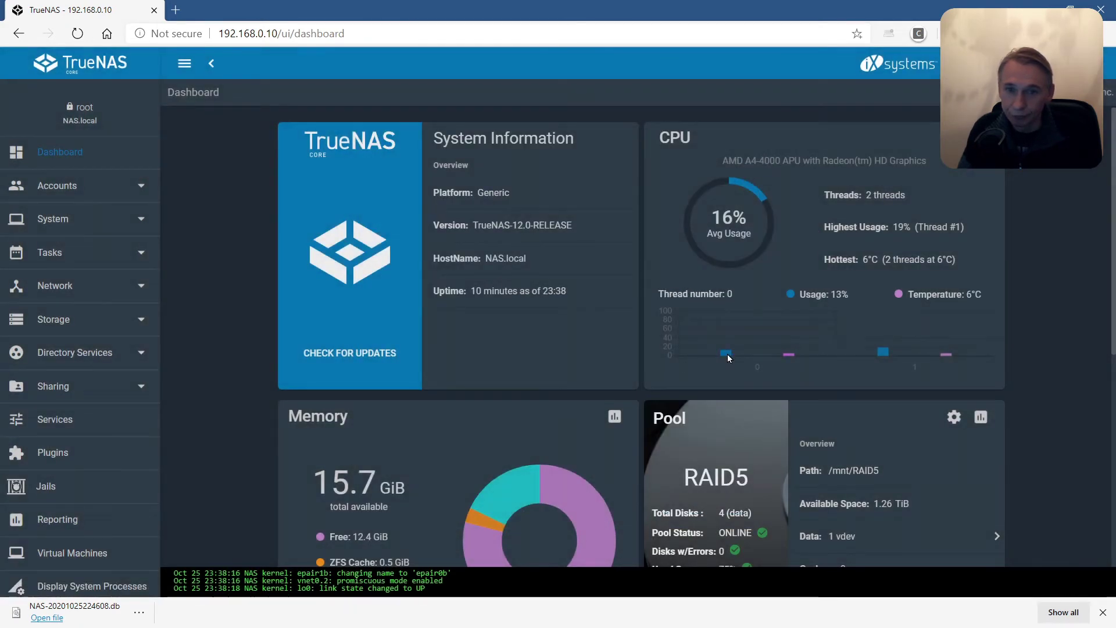
pyautogui.scroll(-6, 737, 362)
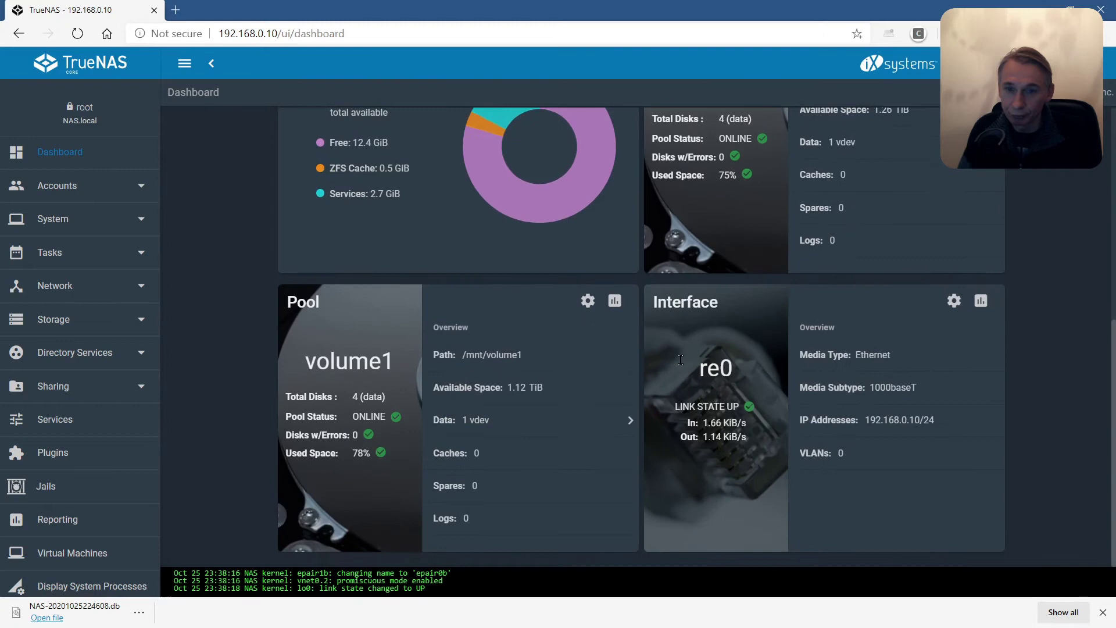
pyautogui.scroll(3, 701, 376)
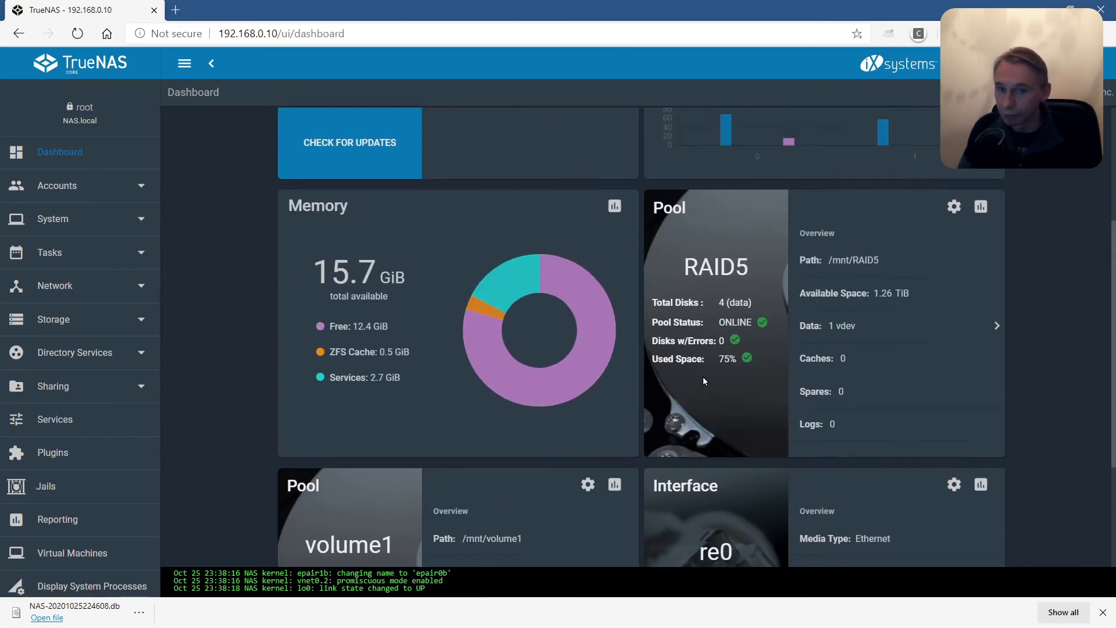
pyautogui.scroll(3, 703, 377)
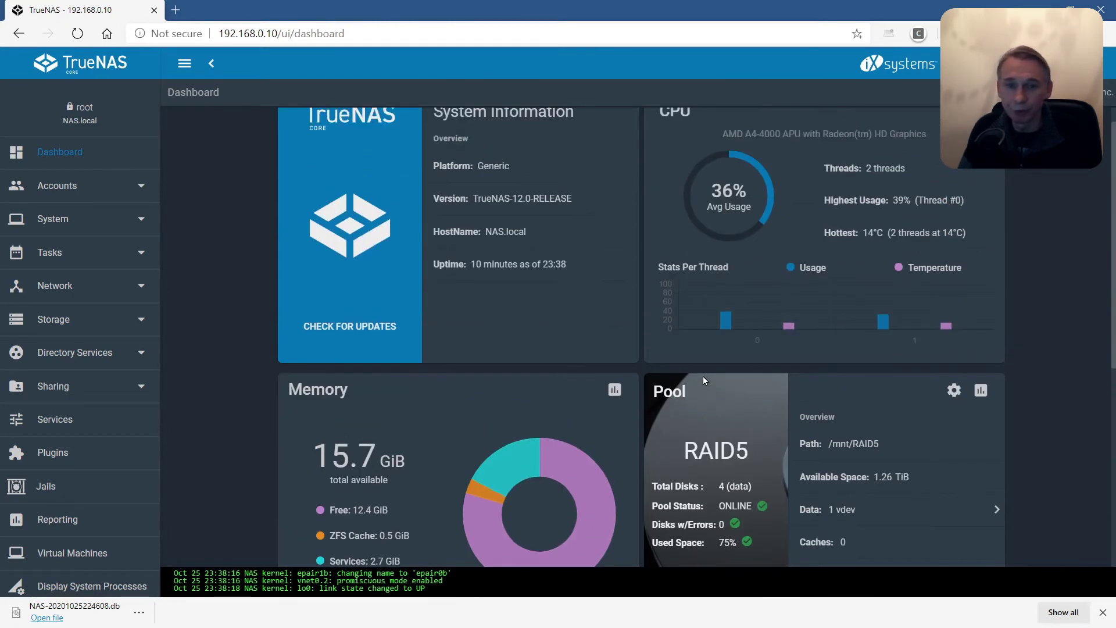
pyautogui.scroll(1, 703, 376)
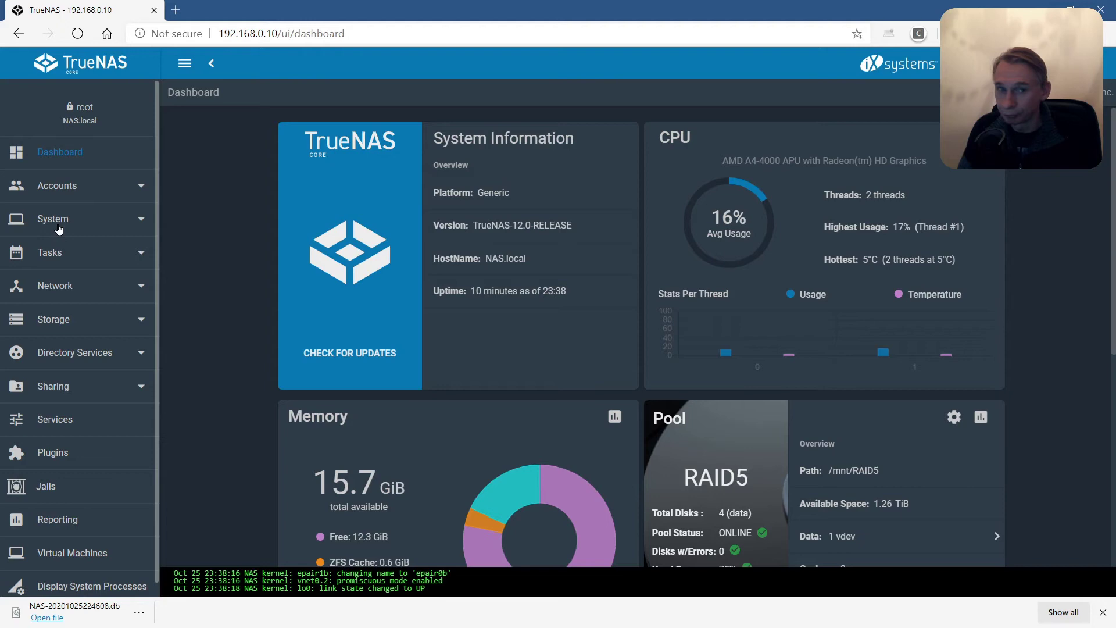
# On the Services page, verify SMB and SSH are running with automatic start enabled
pyautogui.click(61, 422)
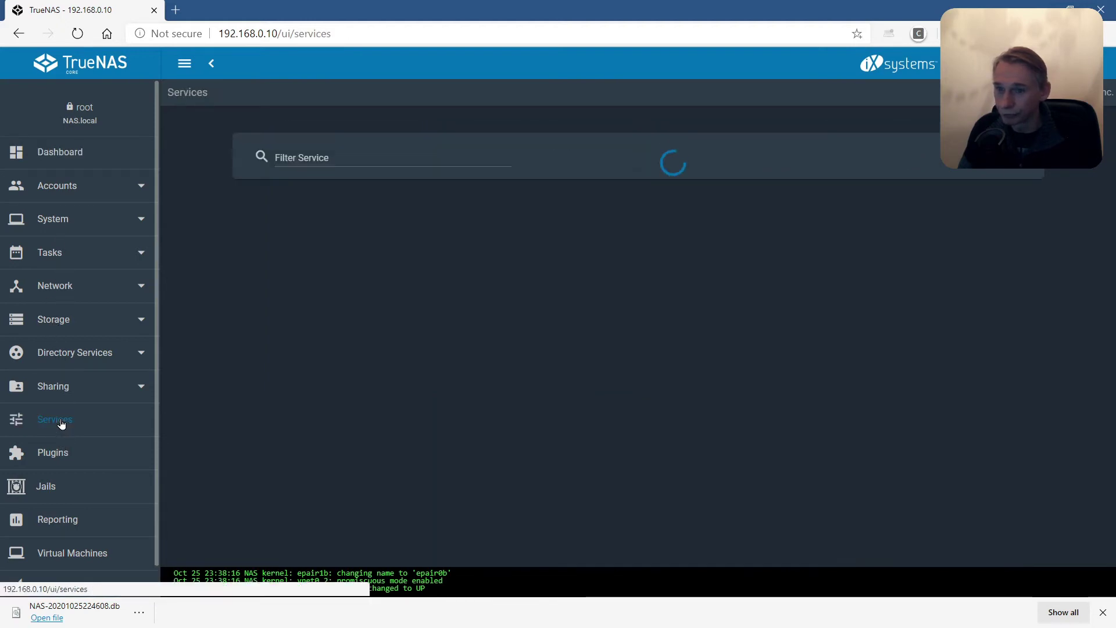
pyautogui.scroll(-1, 514, 278)
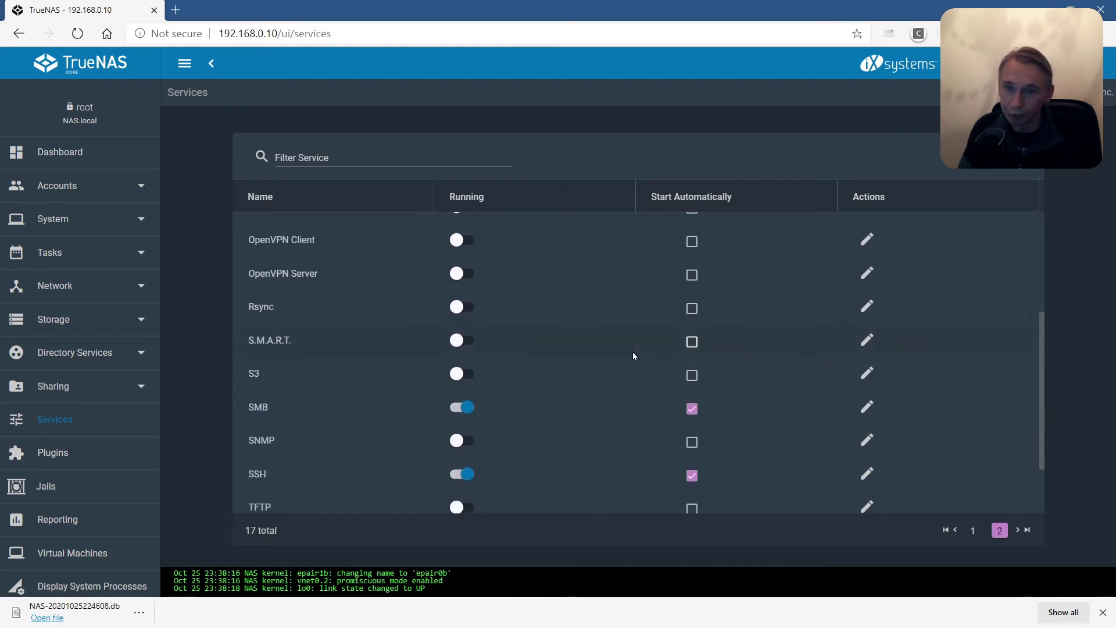
pyautogui.scroll(-3, 632, 356)
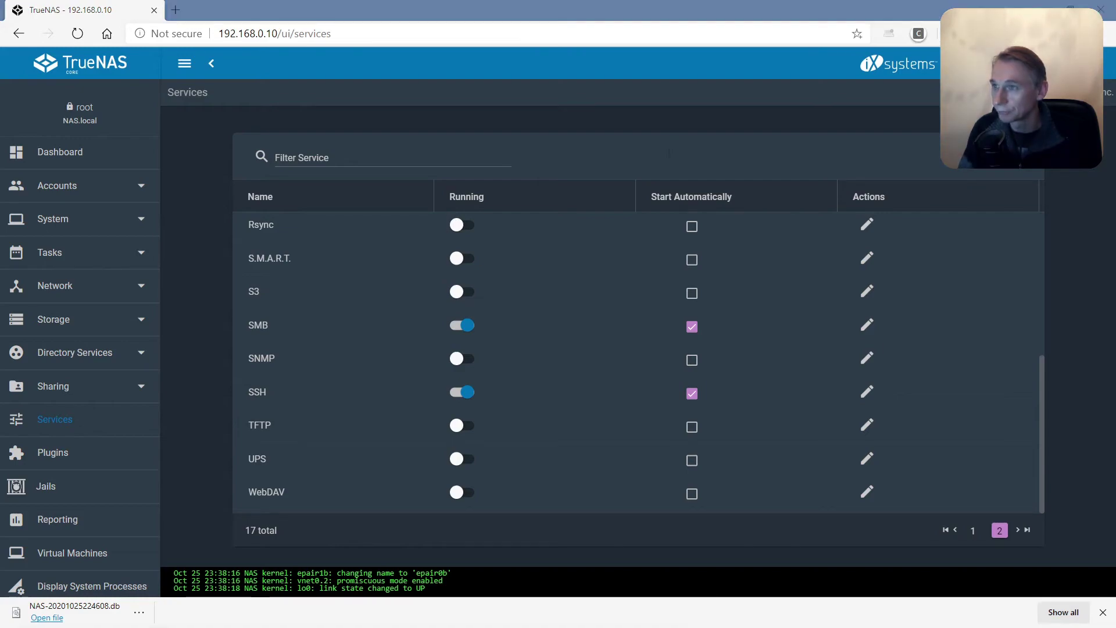
# Browse \\nas in a new File Explorer window to confirm the ten shares, then close it
pyautogui.press('super+e')
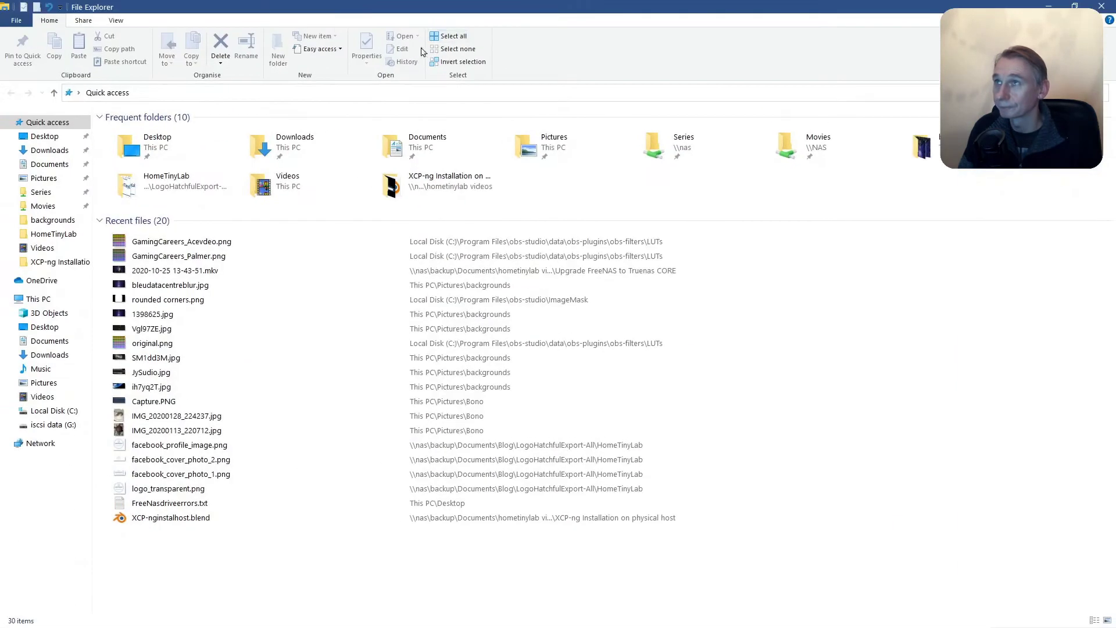
pyautogui.click(166, 97)
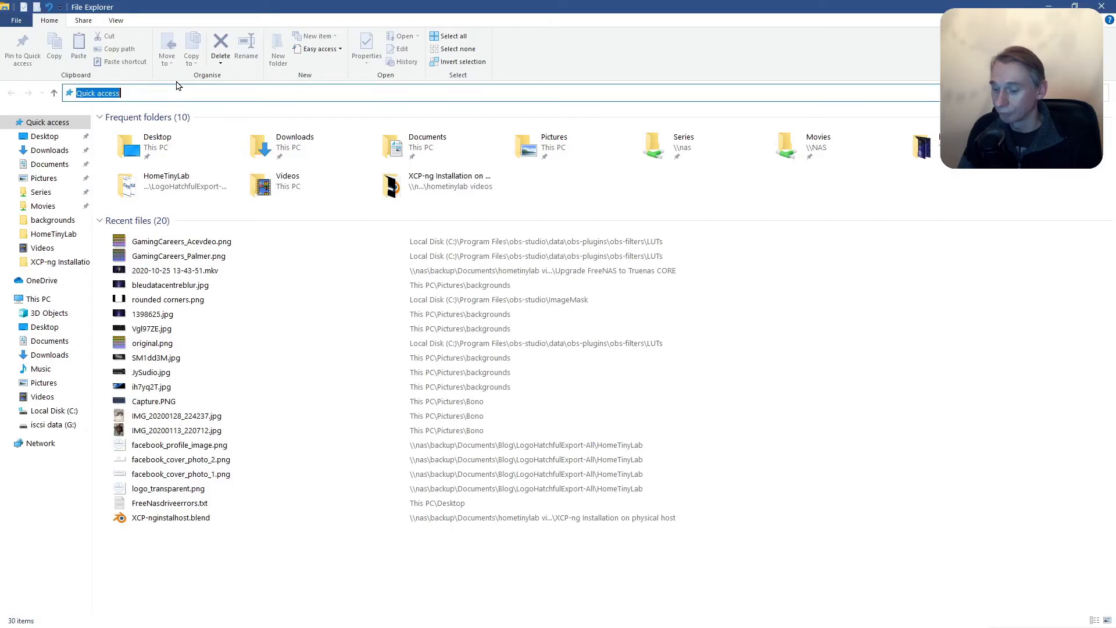
pyautogui.write('\\')
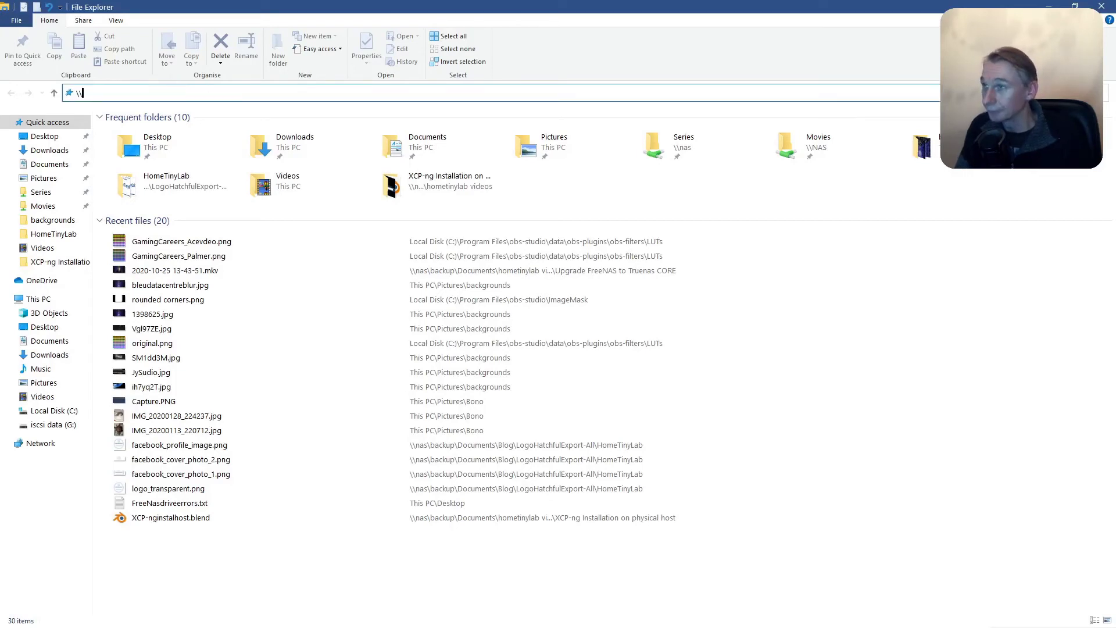
pyautogui.write('\\nas')
pyautogui.press('Return')
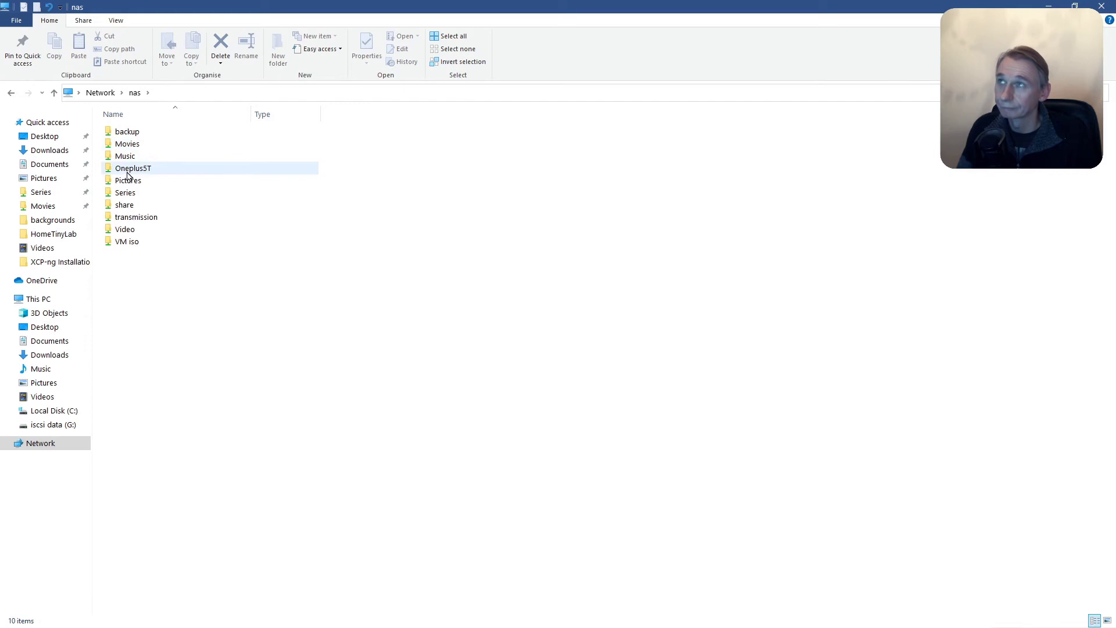
pyautogui.click(1103, 7)
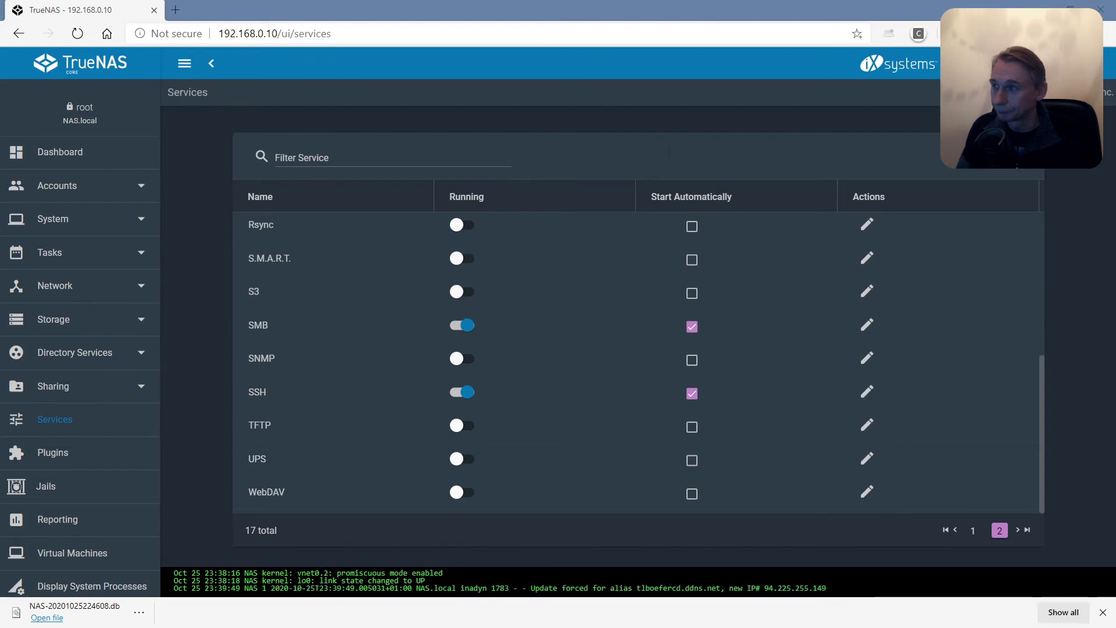
pyautogui.moveTo(350, 374); pyautogui.dragTo(495, 242)
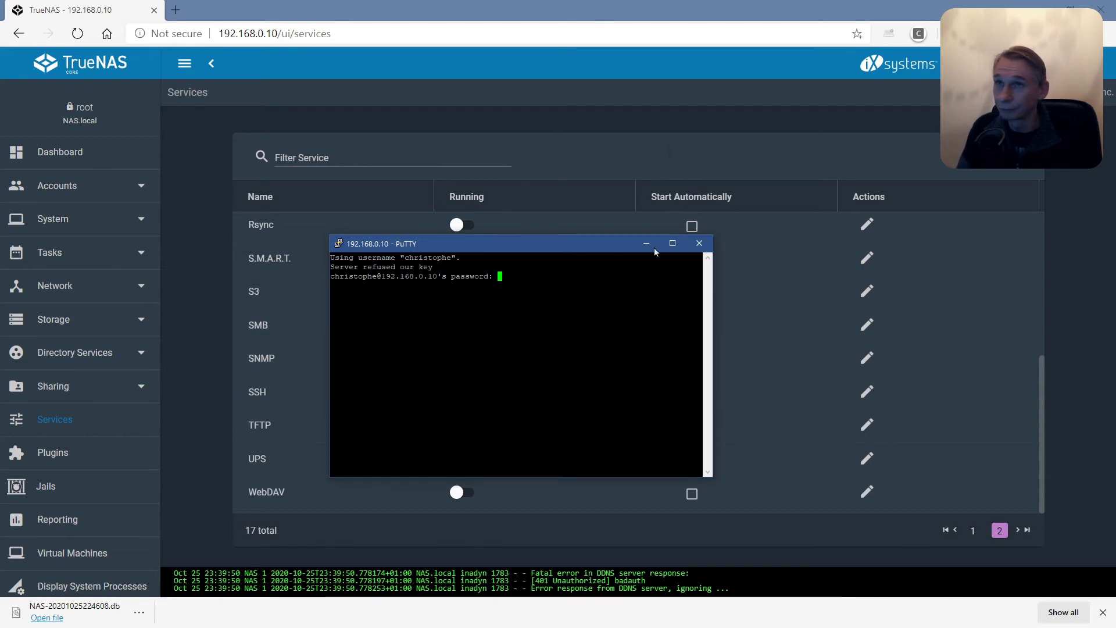
pyautogui.click(700, 244)
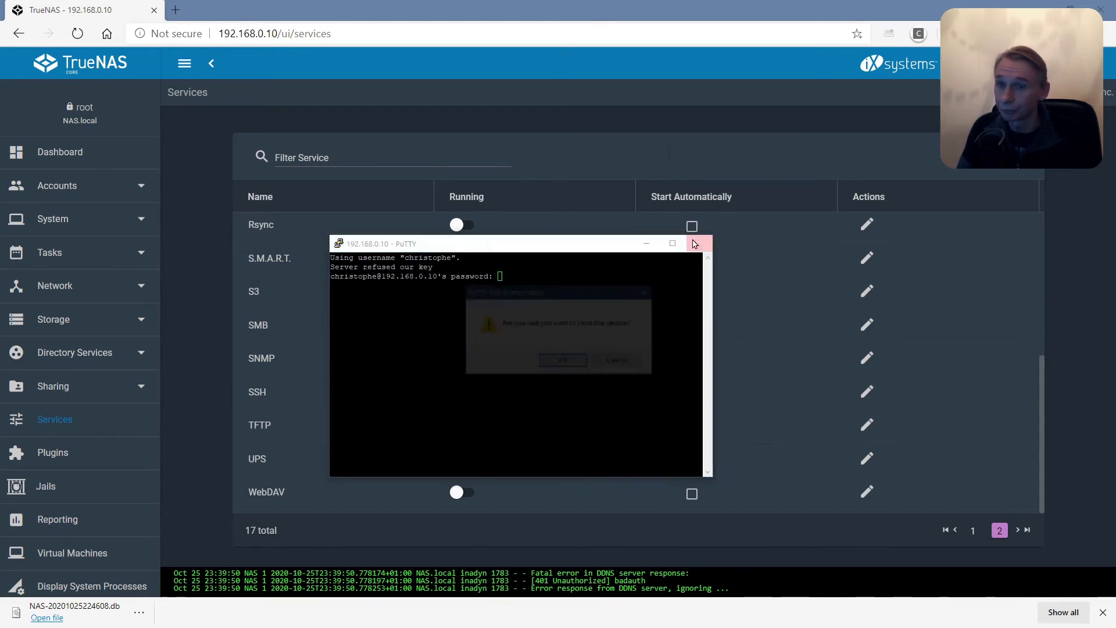
pyautogui.click(563, 361)
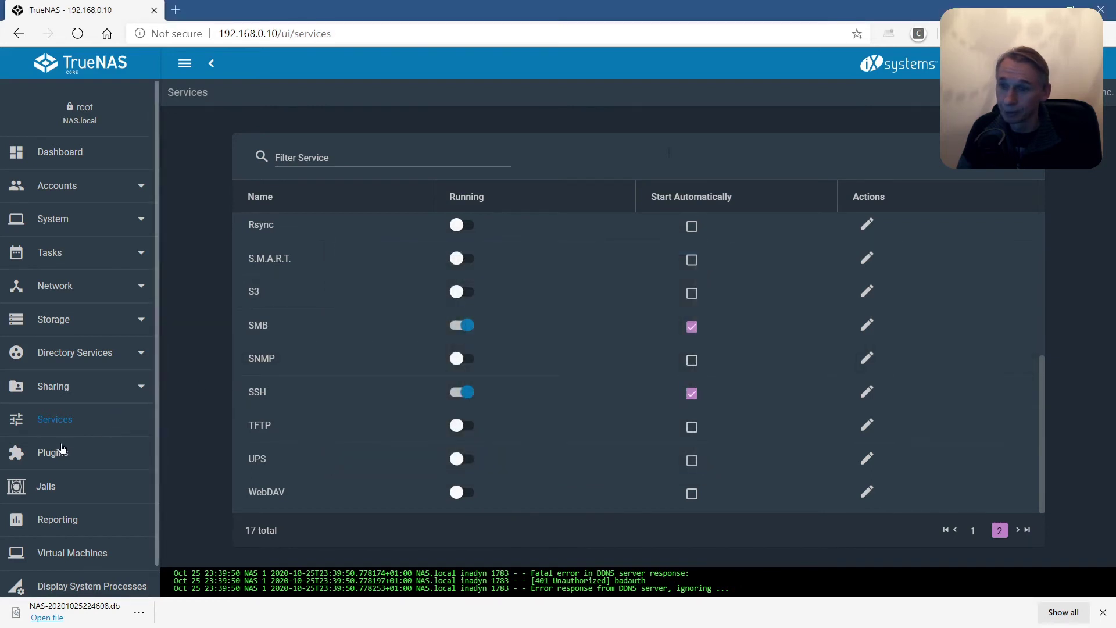
# Check the states of the four jails, then list the six virtual machines
pyautogui.click(50, 490)
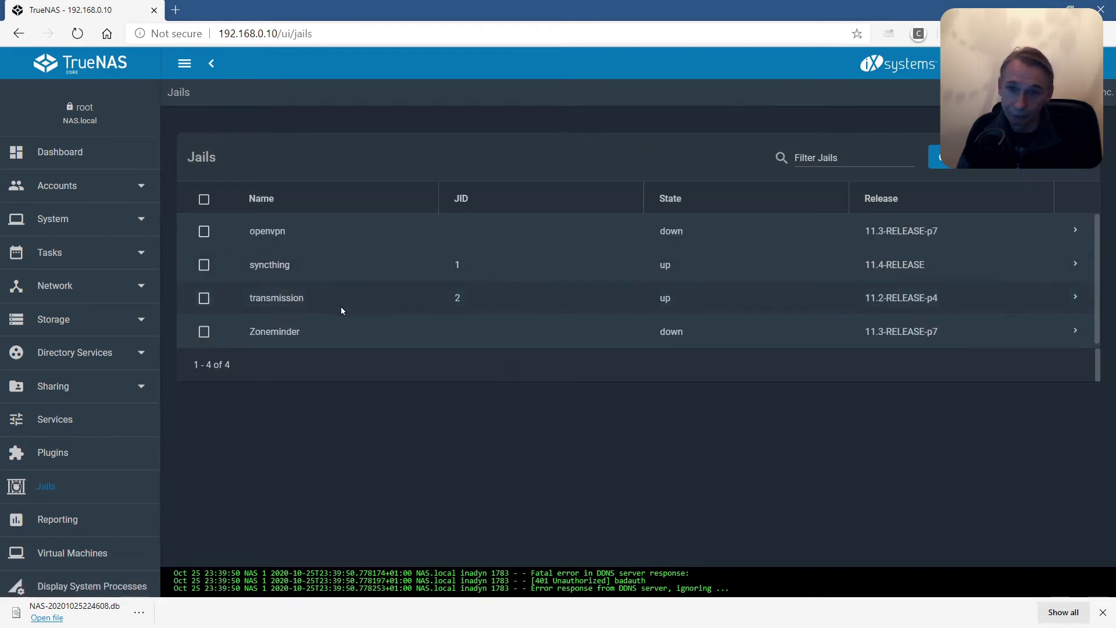
pyautogui.scroll(-2, 110, 413)
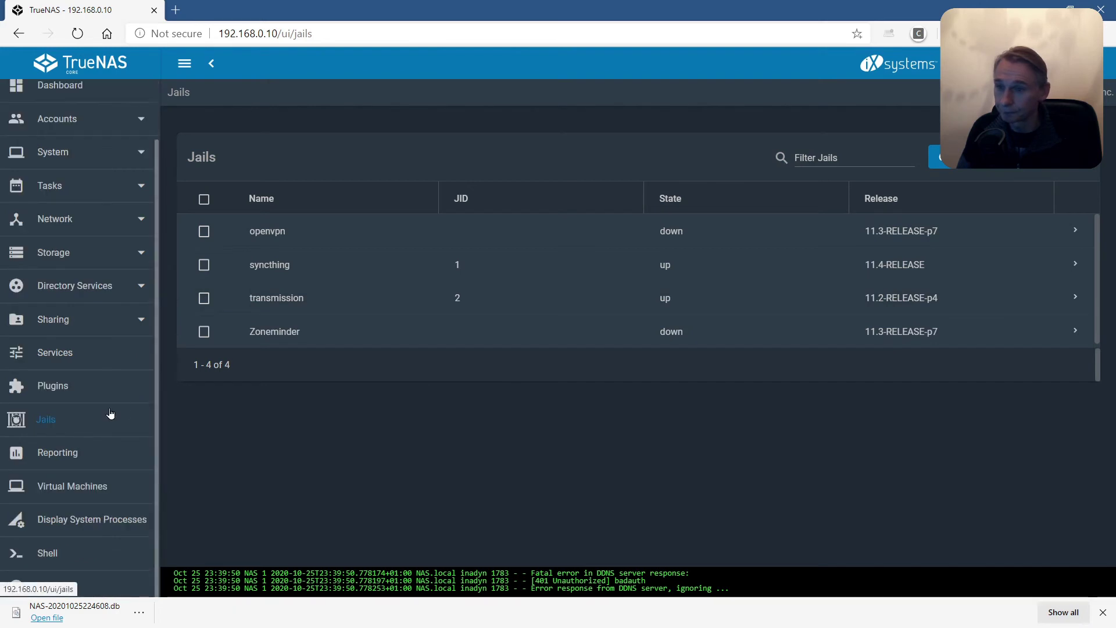
pyautogui.click(57, 488)
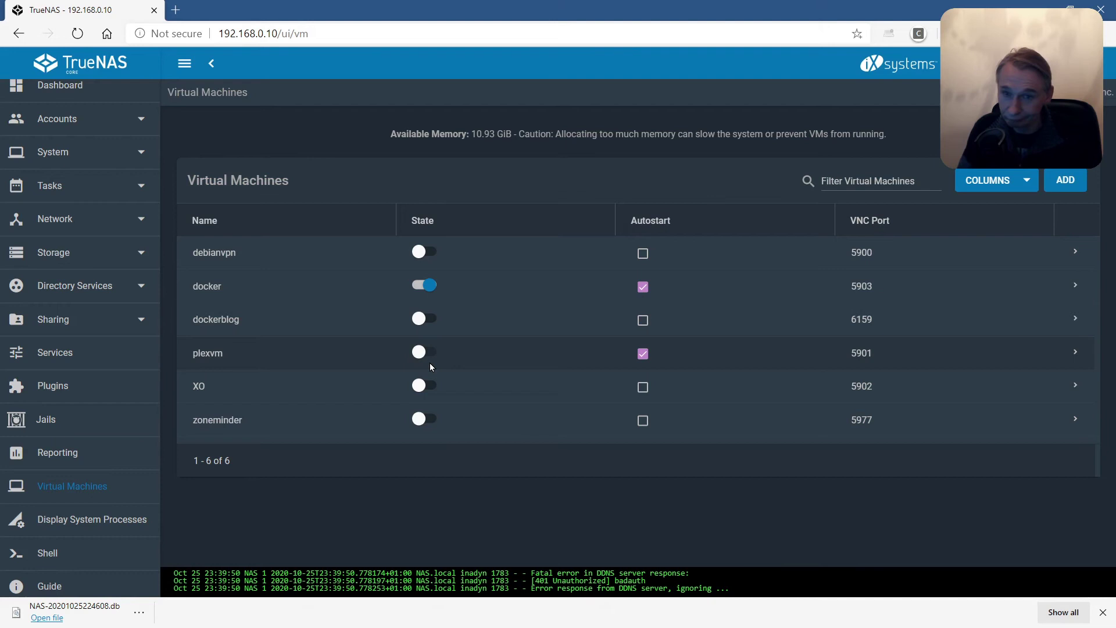
# Start plexvm, read the 'nic_attach' error traceback, dismiss it, and view plexvm's NIC, VNC and DISK devices
pyautogui.click(1074, 355)
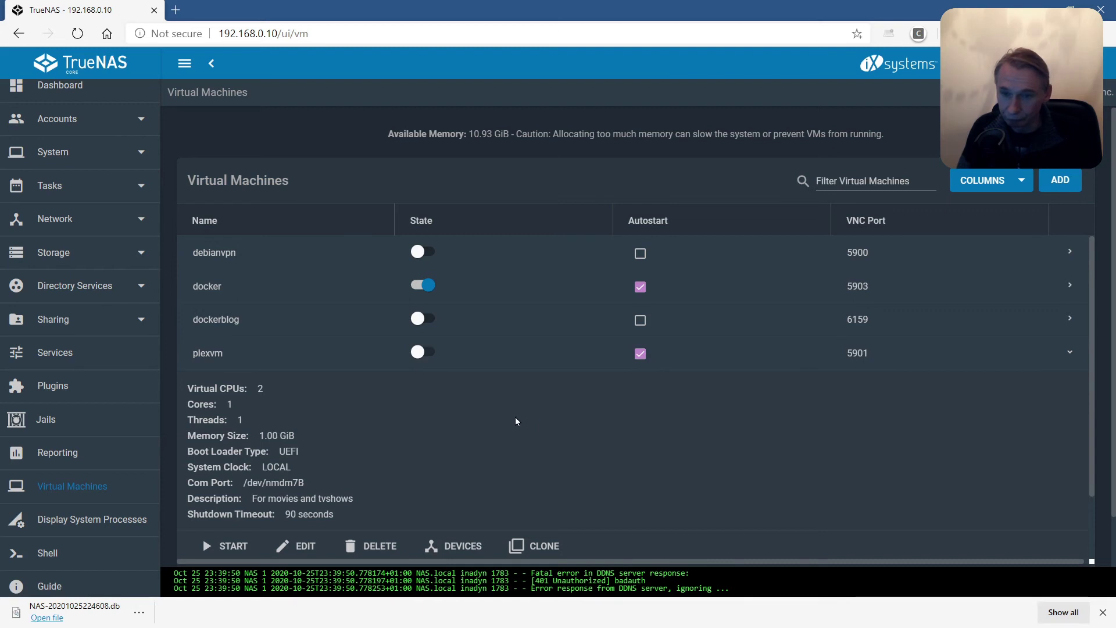
pyautogui.click(423, 358)
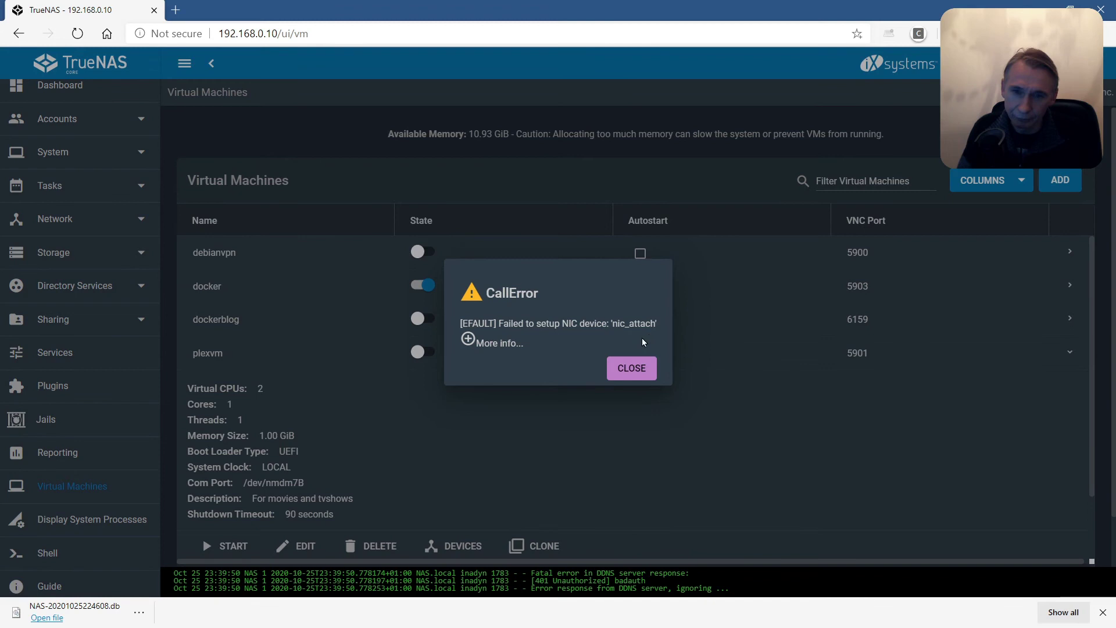
pyautogui.click(486, 343)
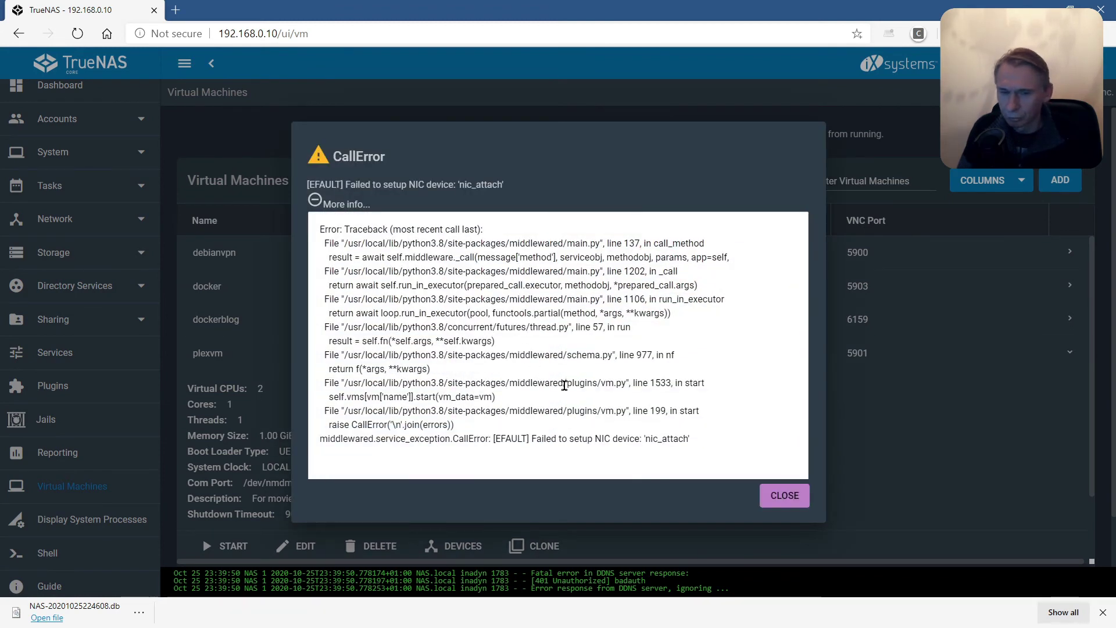
pyautogui.click(762, 503)
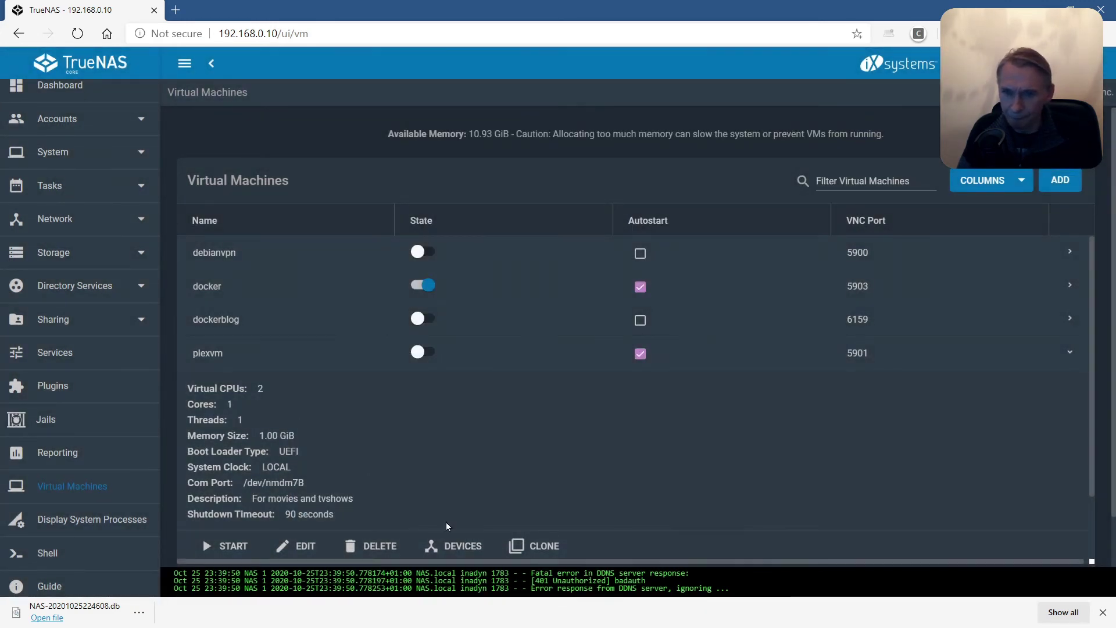
pyautogui.click(462, 546)
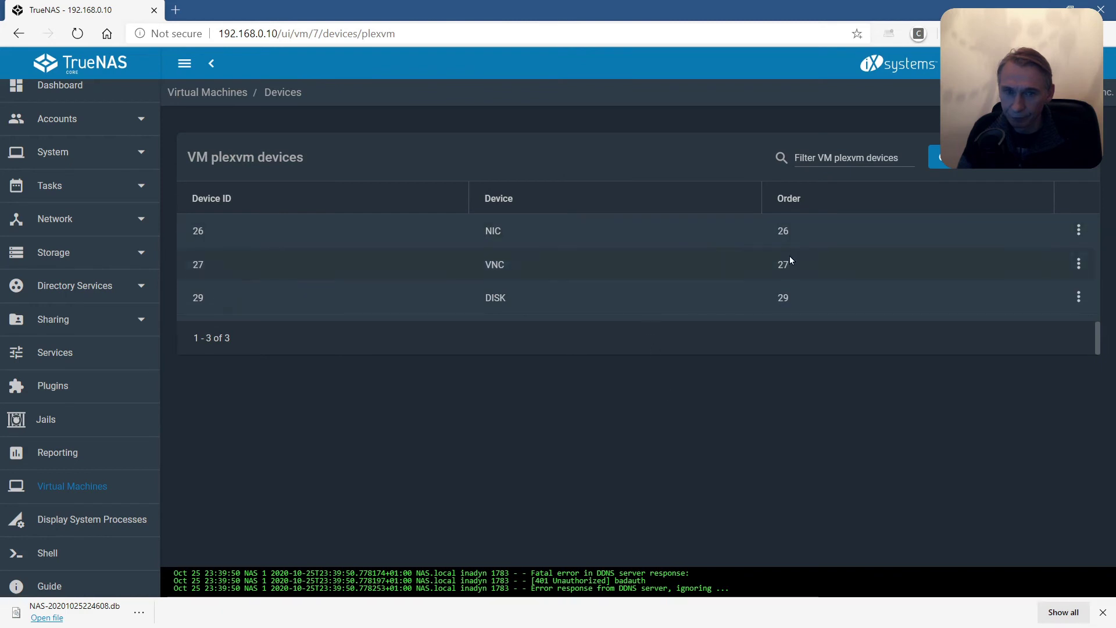
# Edit plexvm's NIC to use generated MAC 00:a0:98:3a:05:0e, attach it to re0, and save
pyautogui.click(1080, 233)
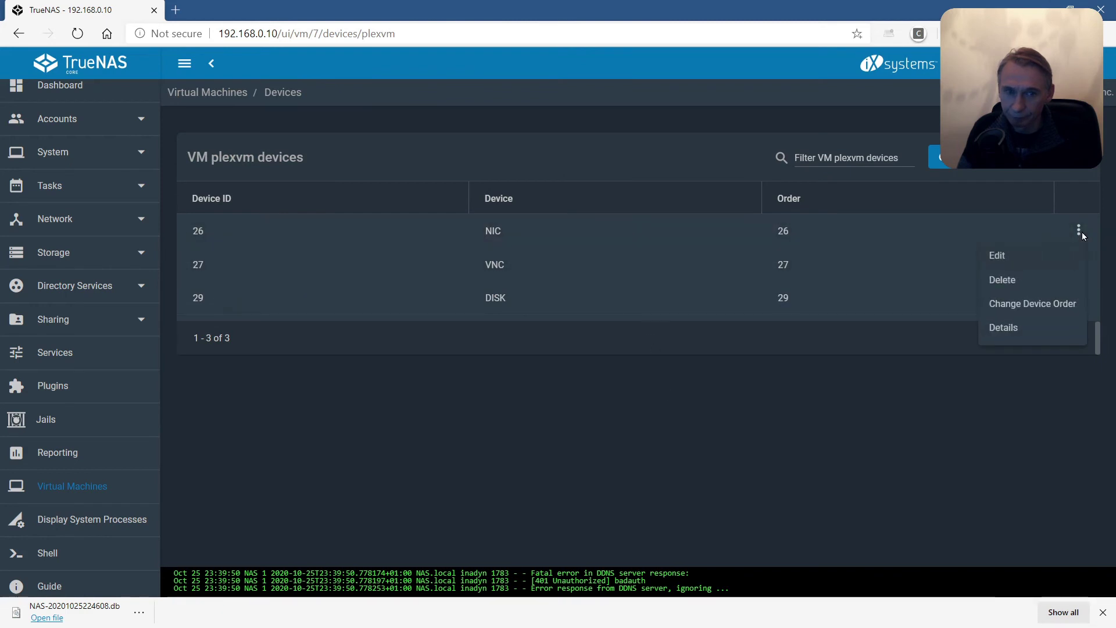
pyautogui.click(1007, 262)
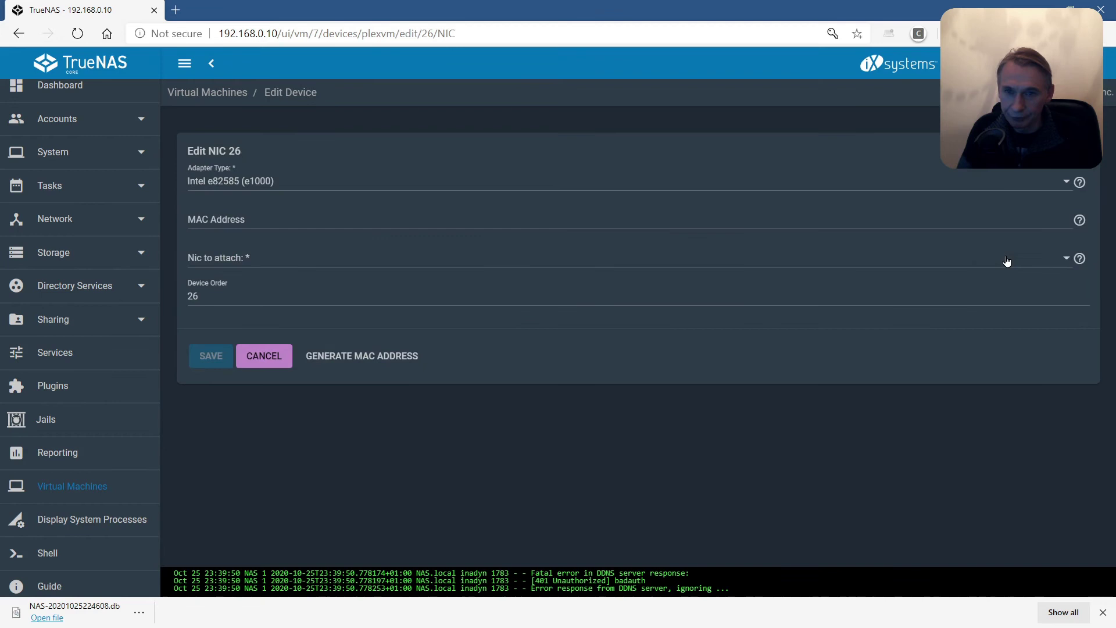
pyautogui.click(244, 220)
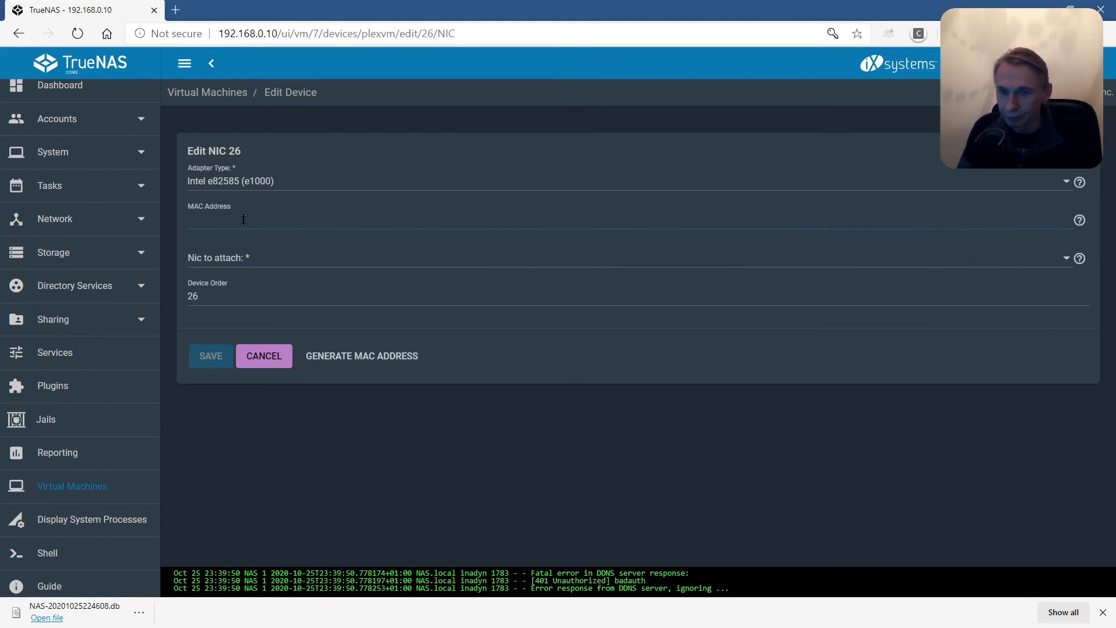
pyautogui.click(358, 360)
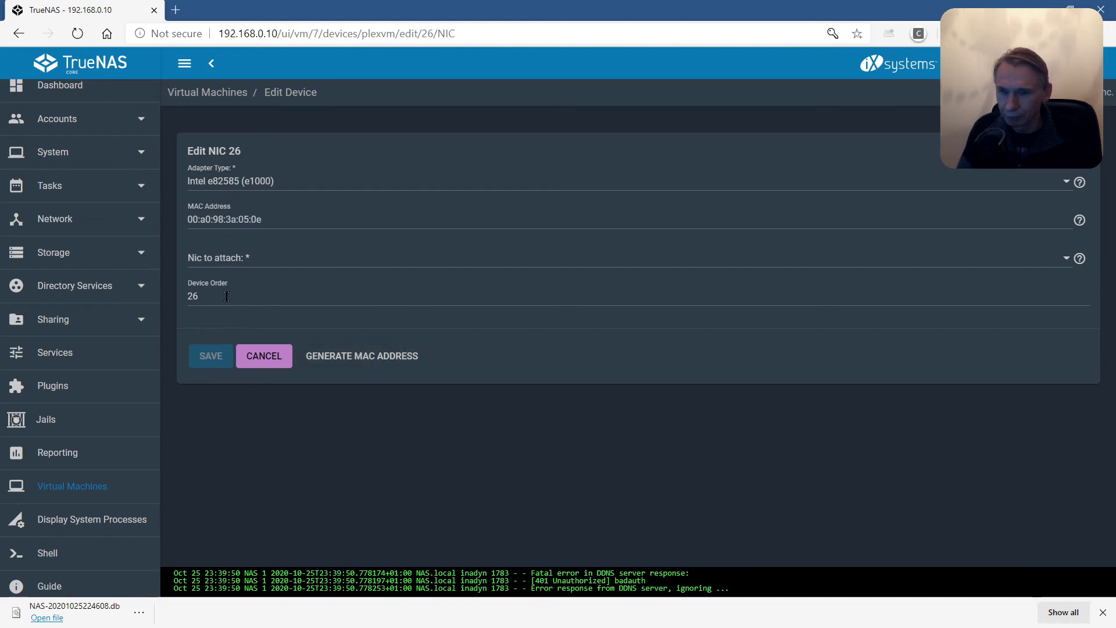
pyautogui.click(235, 261)
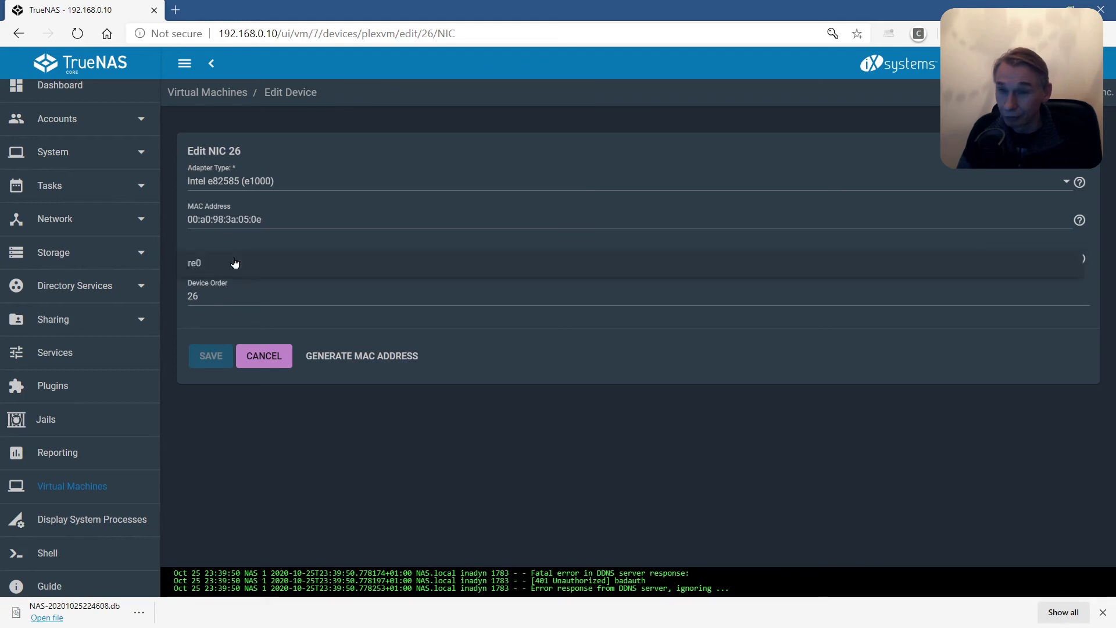
pyautogui.click(232, 264)
pyautogui.click(205, 269)
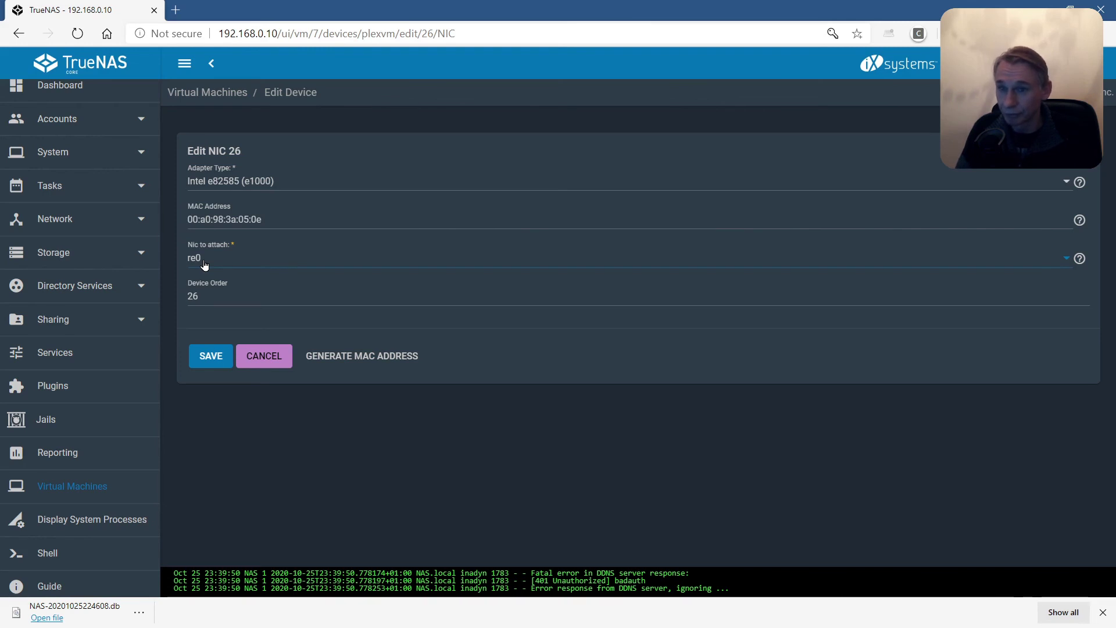
pyautogui.click(209, 355)
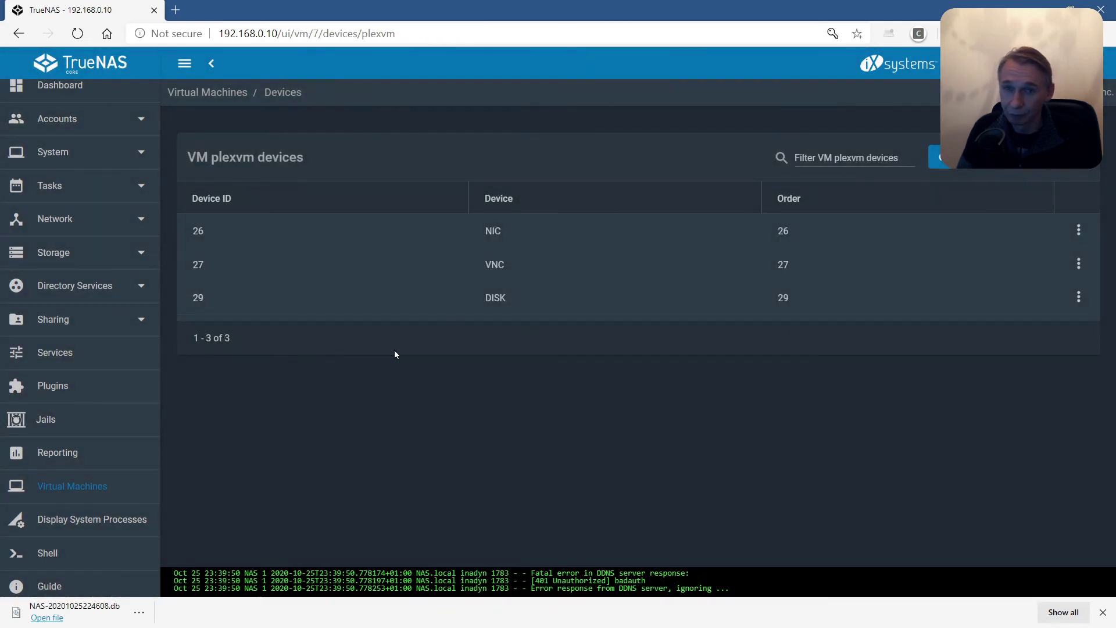
# Start plexvm from the Virtual Machines list and open its VNC console in a new tab
pyautogui.click(221, 94)
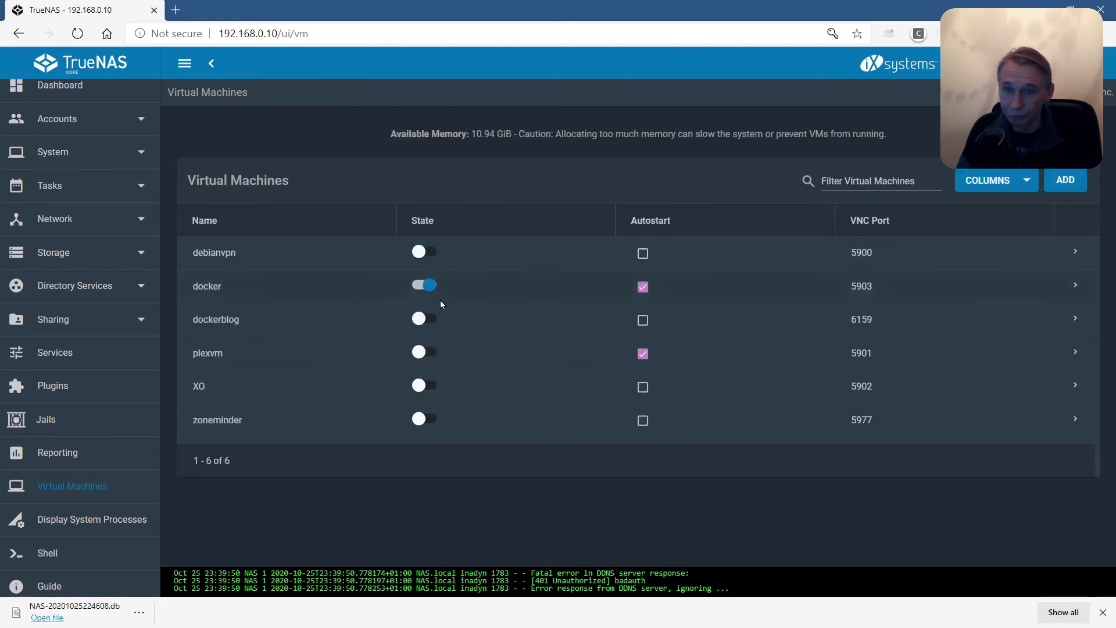
pyautogui.click(420, 356)
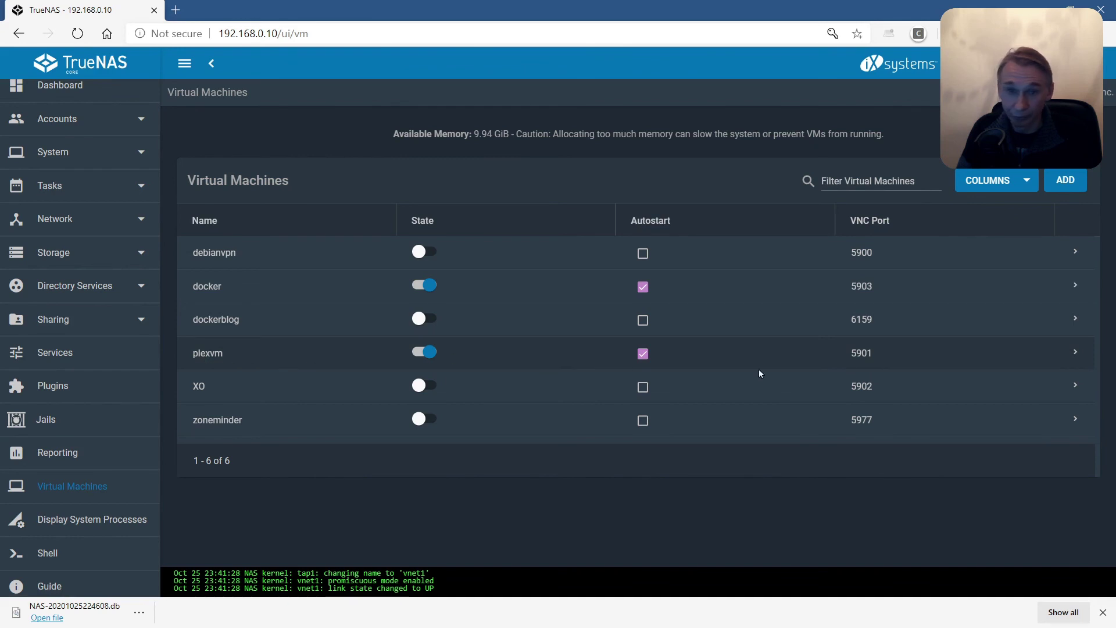
pyautogui.click(1075, 352)
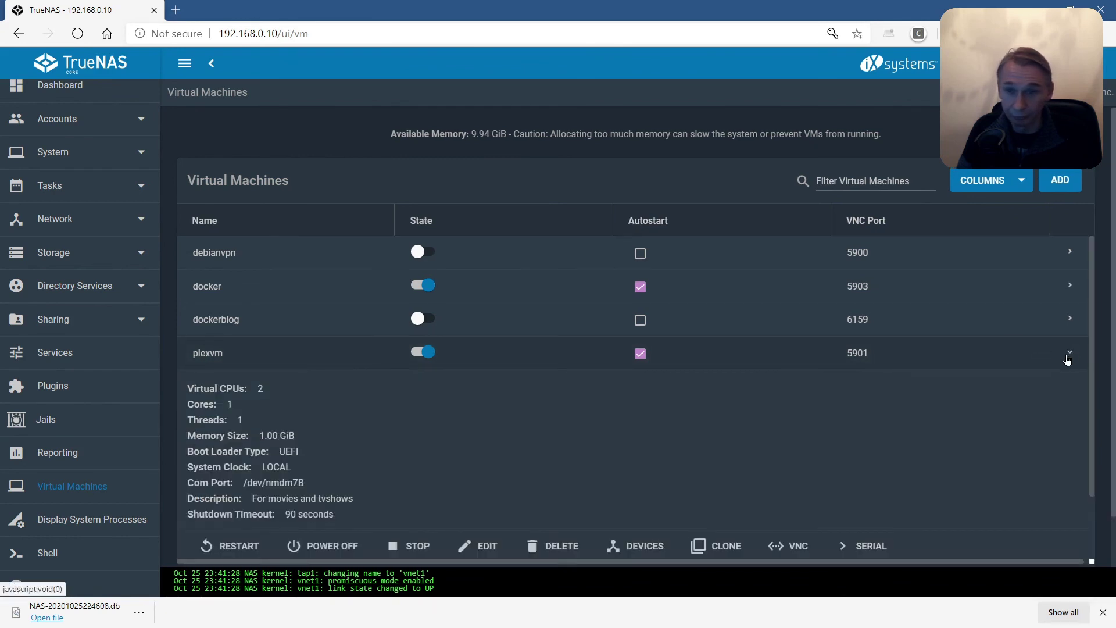
pyautogui.click(789, 548)
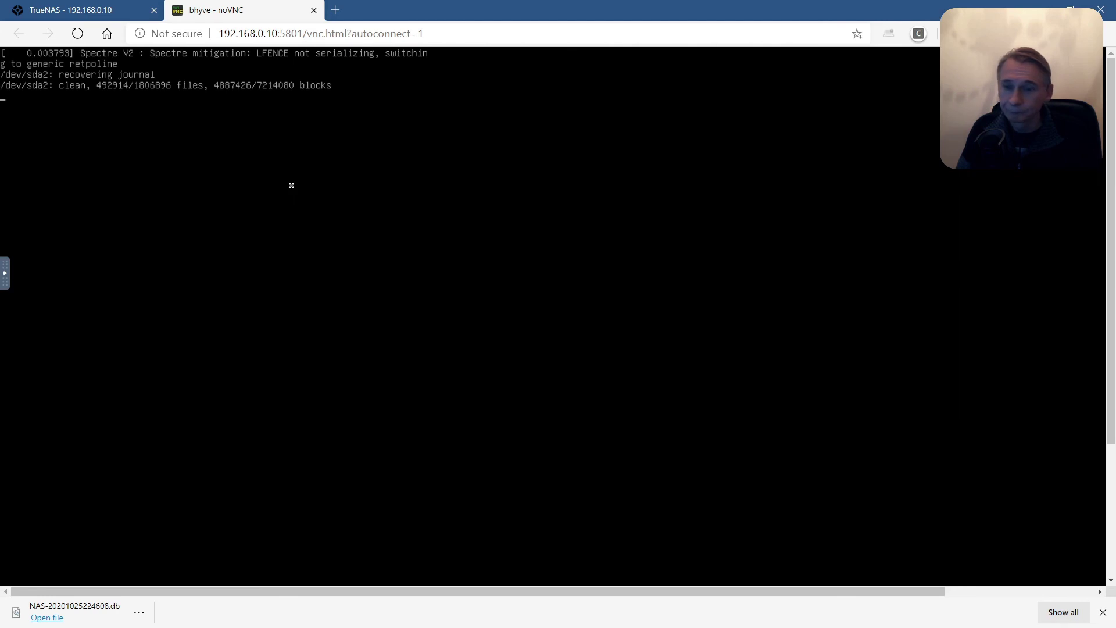
# Show the Dashboard in the TrueNAS tab while plexvm boots to the plexserver login prompt
pyautogui.click(84, 12)
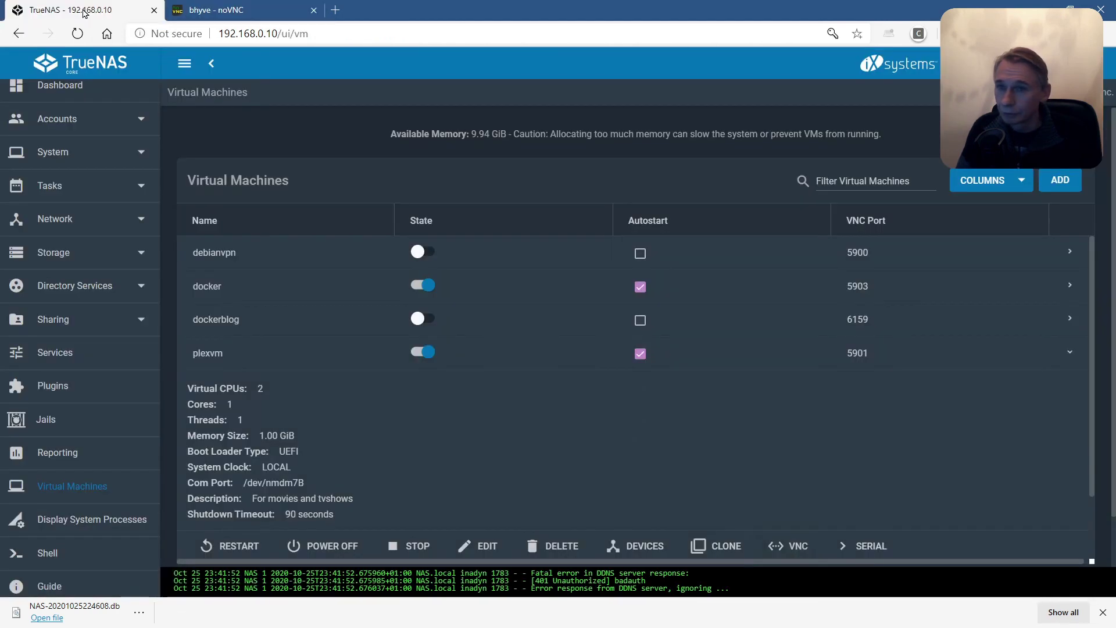
pyautogui.click(60, 90)
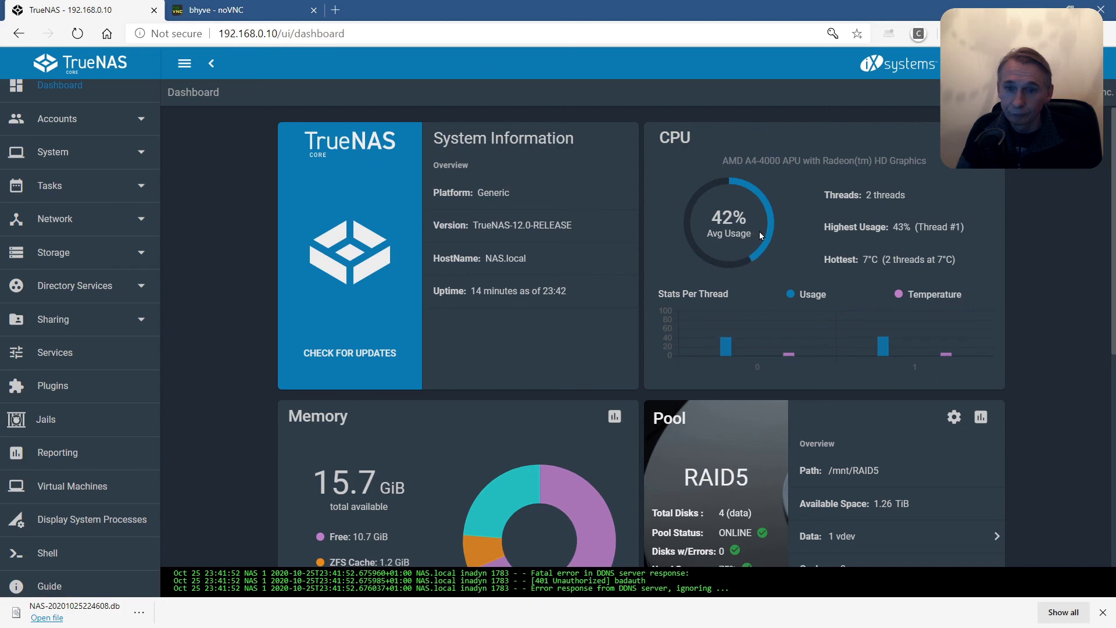
pyautogui.click(248, 12)
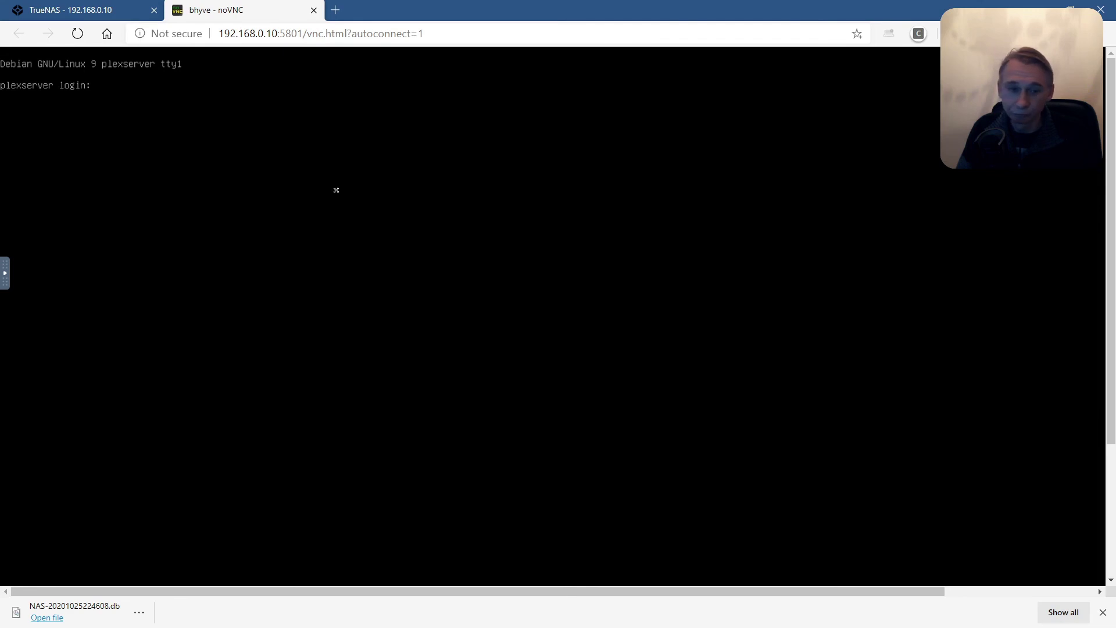
pyautogui.click(81, 13)
pyautogui.click(254, 16)
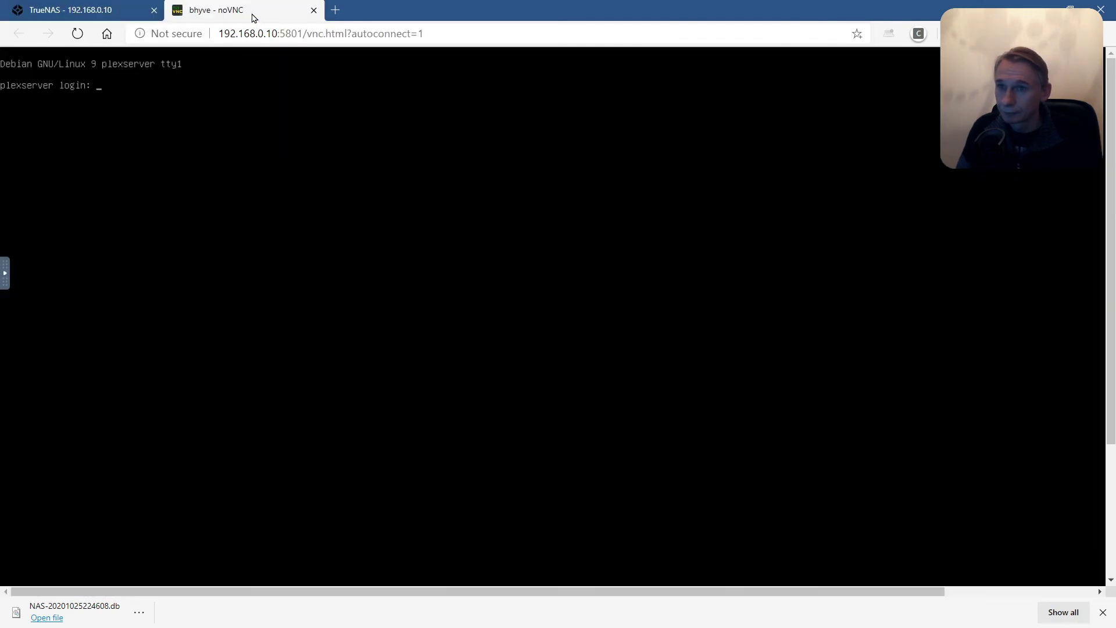
# Close the bhyve - noVNC console tab, leaving only the TrueNAS Dashboard open
pyautogui.click(314, 12)
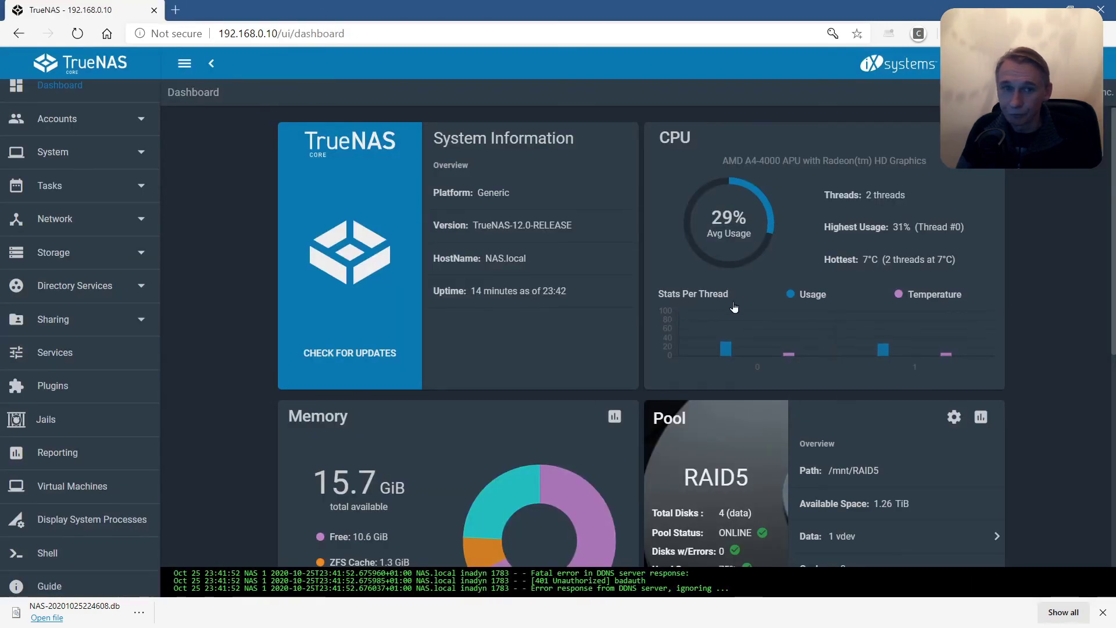